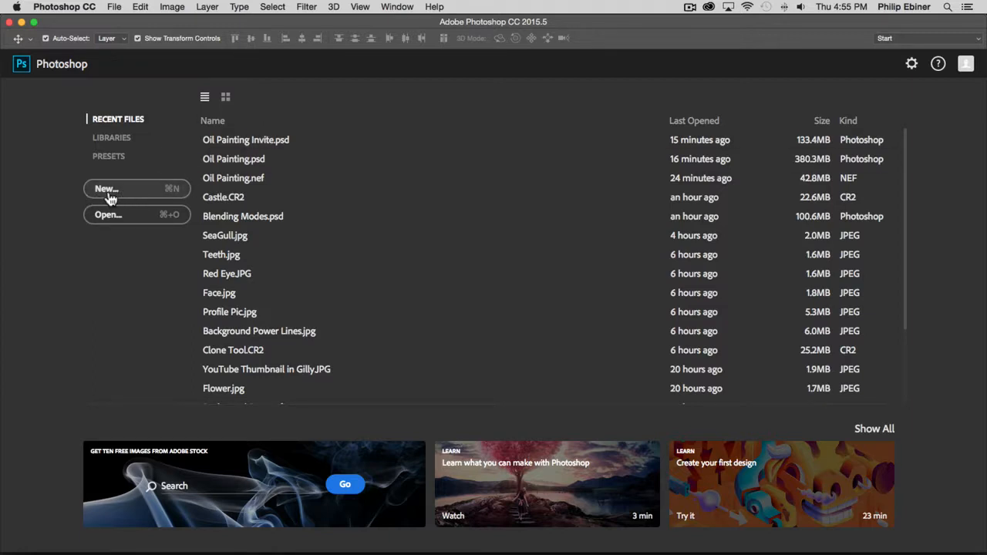
Create a new document named YT Thumbnail Gilly, 1920 × 1080 pixels at a resolution of 150 pixels/inch
click(115, 194)
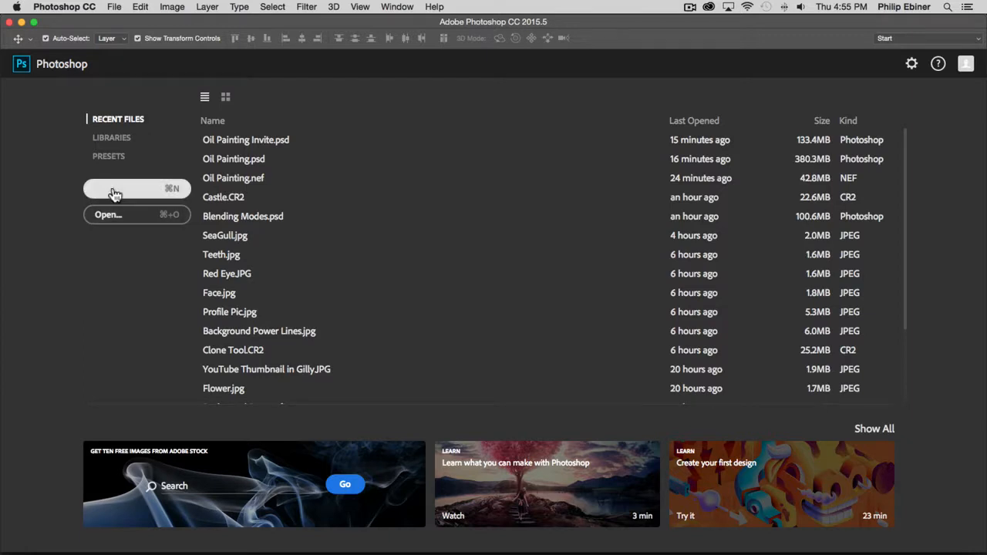
key(Tab)
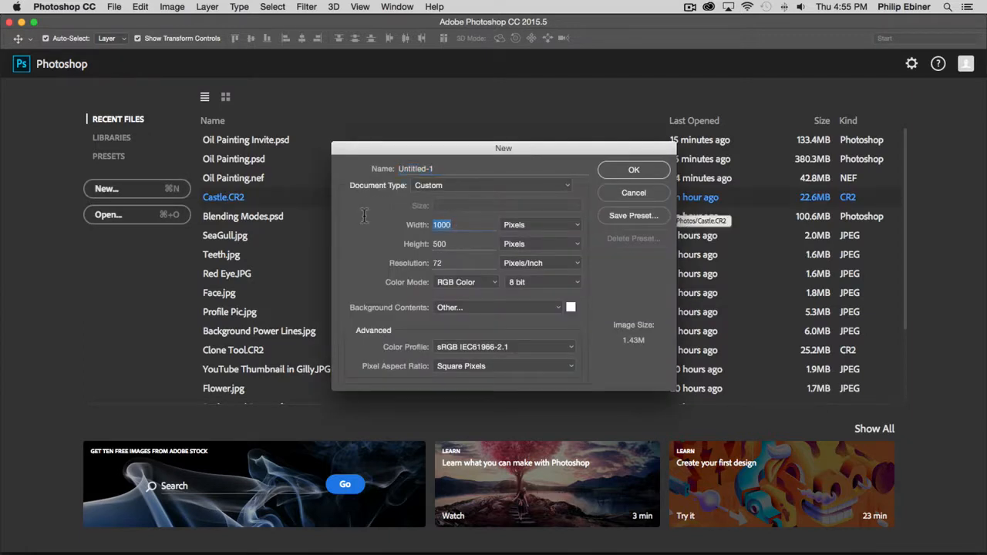
text(192)
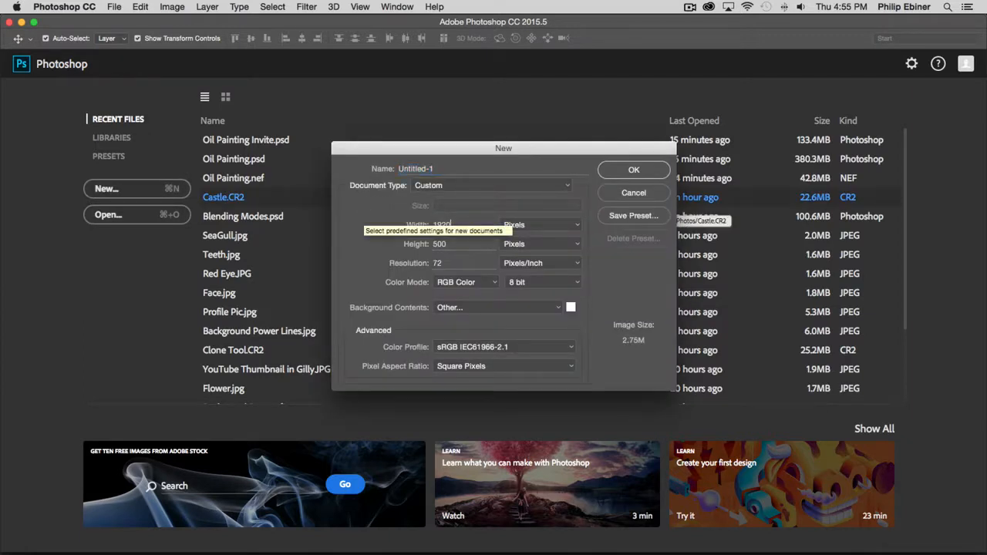
key(Tab)
text(1080)
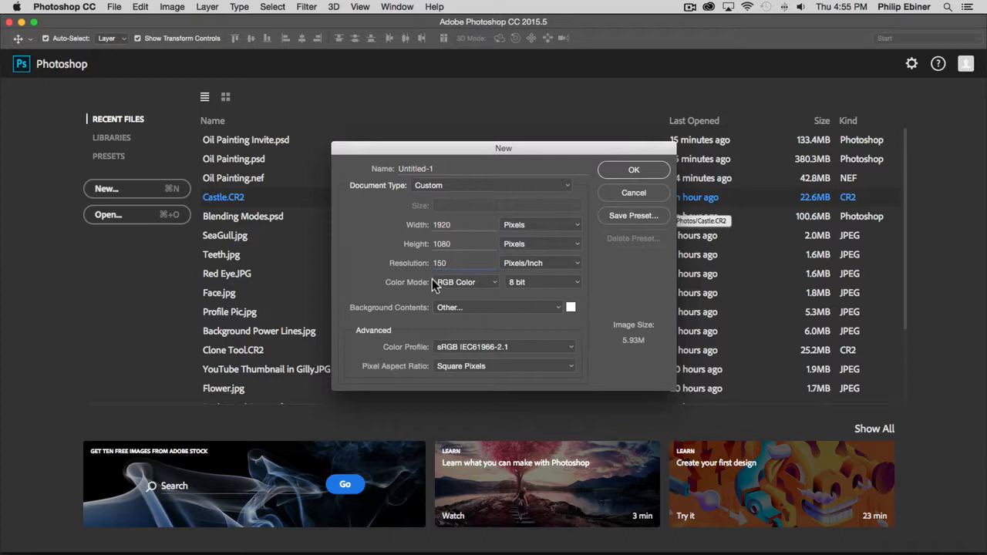
triple_click(442, 170)
text(YT)
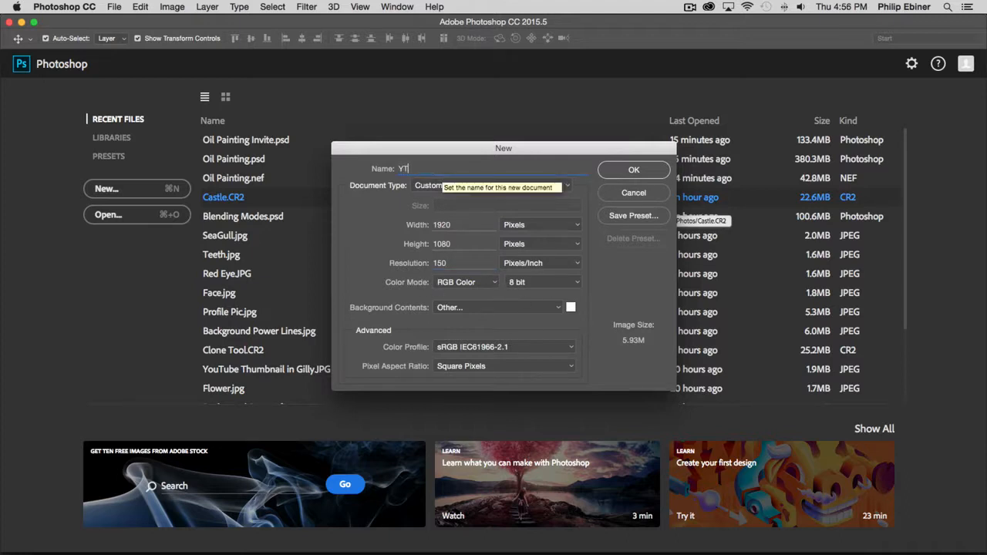
text( Thumbnail Gilly)
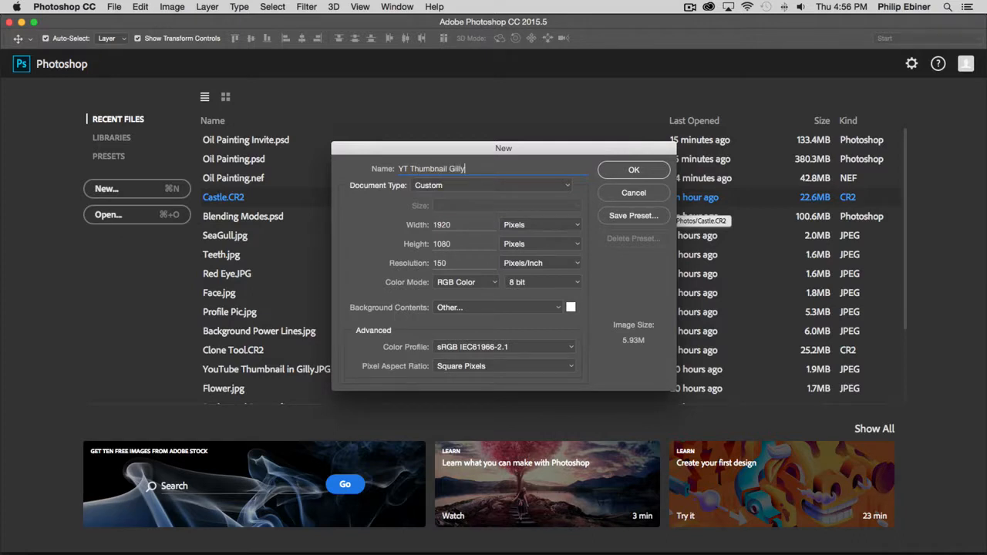
key(Return)
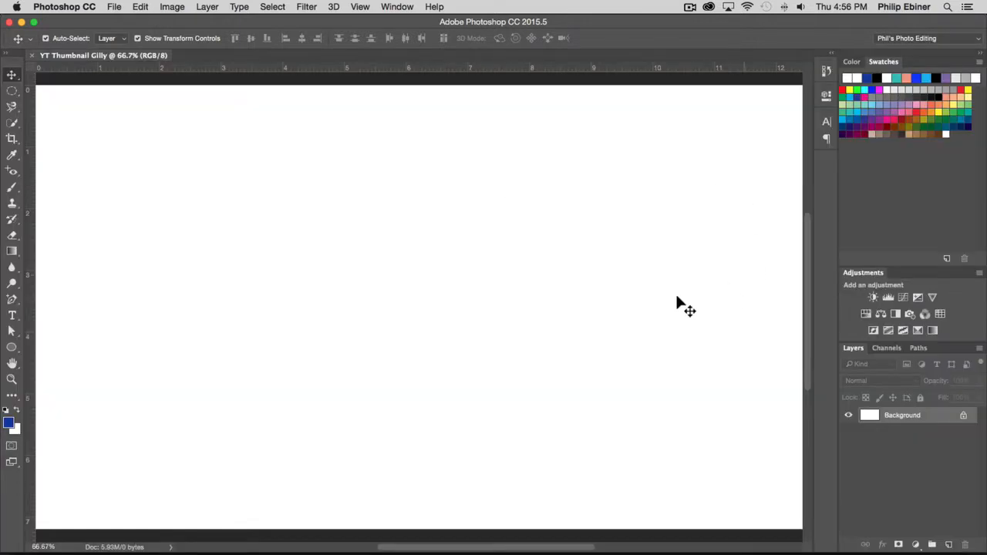
Switch to Finder and place YouTube Thumbnail in Gilly.JPG from the personal photos folder into the thumbnail document, filling the canvas
key(z)
alt+click(297, 174)
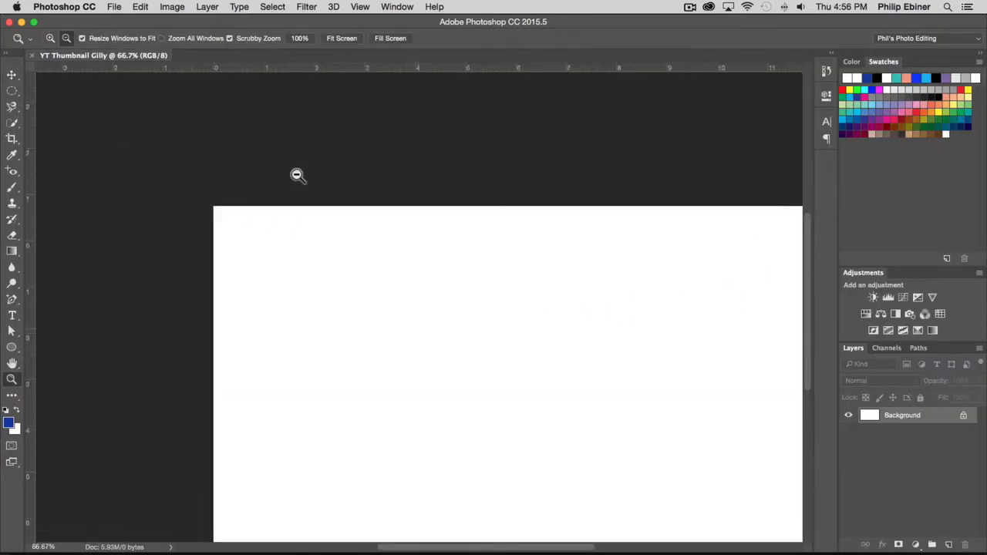
key(v)
key(super+Tab)
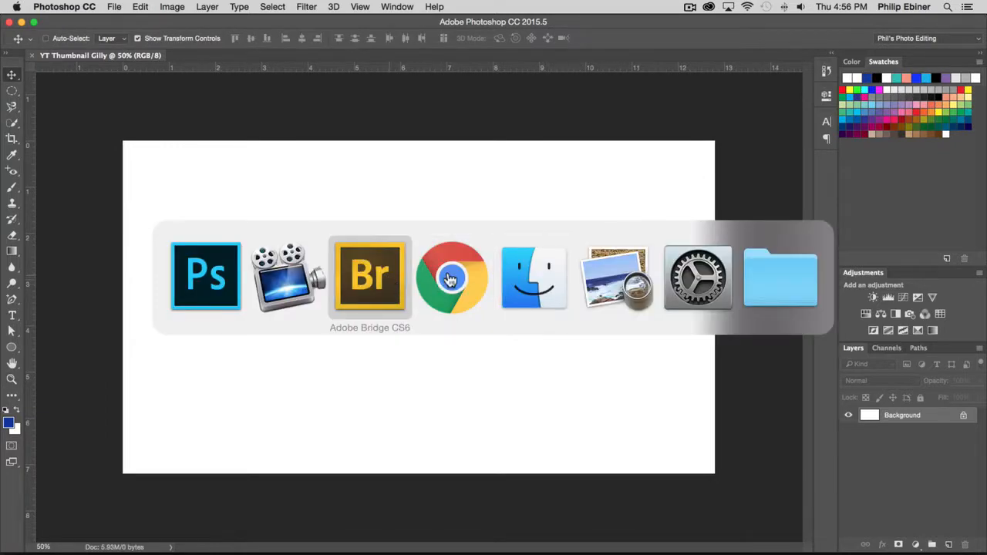
click(539, 275)
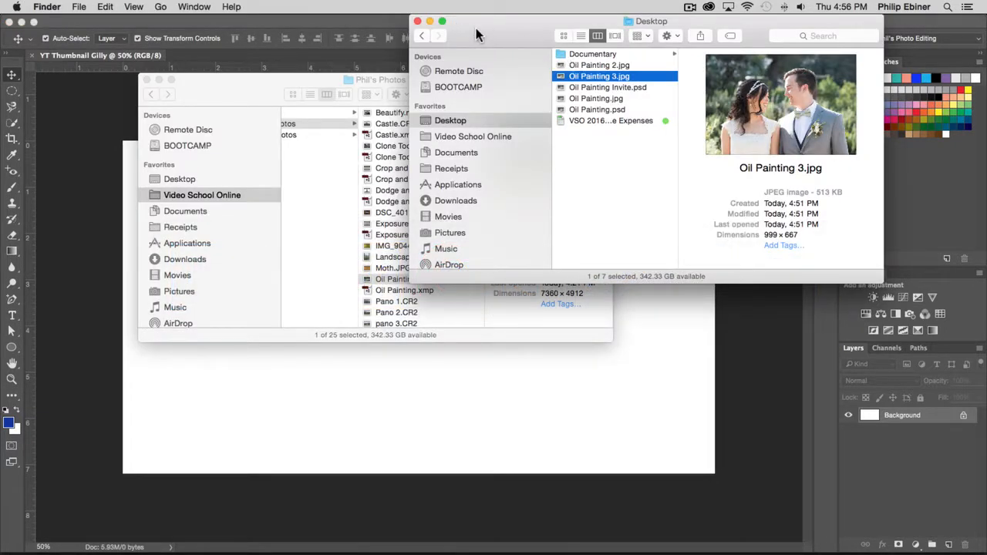
key(super+w)
click(344, 125)
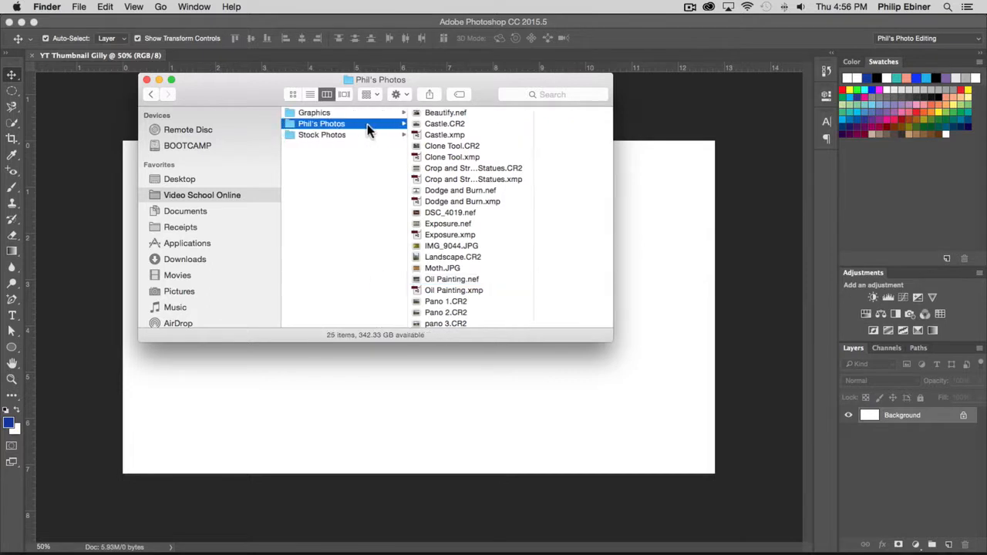
scroll(463, 185, down, 3)
click(448, 321)
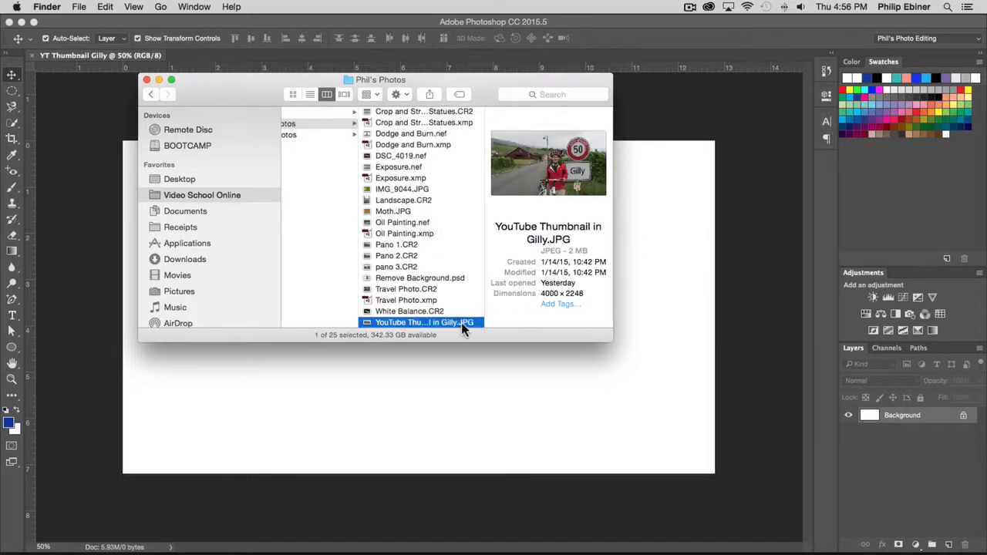
drag(410, 327, 249, 423)
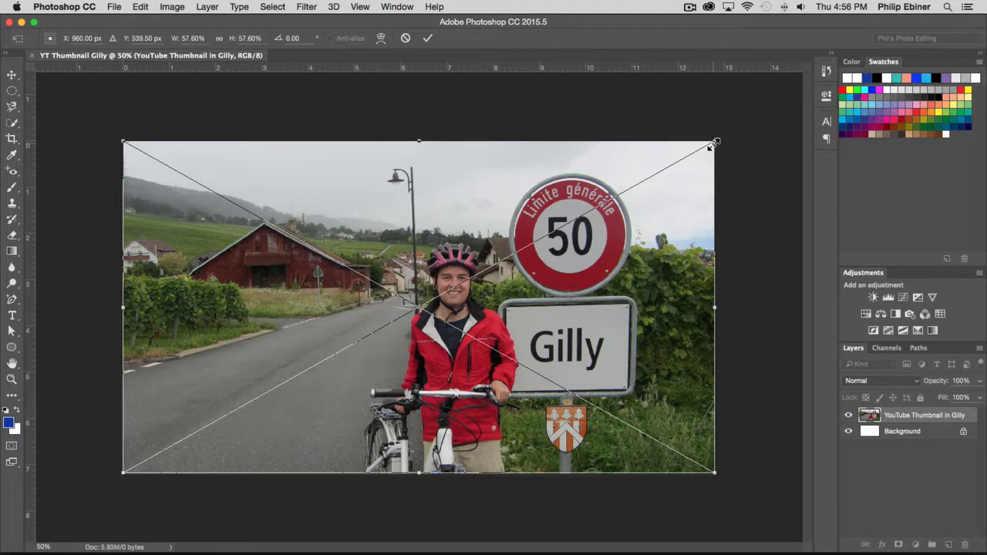
key(Return)
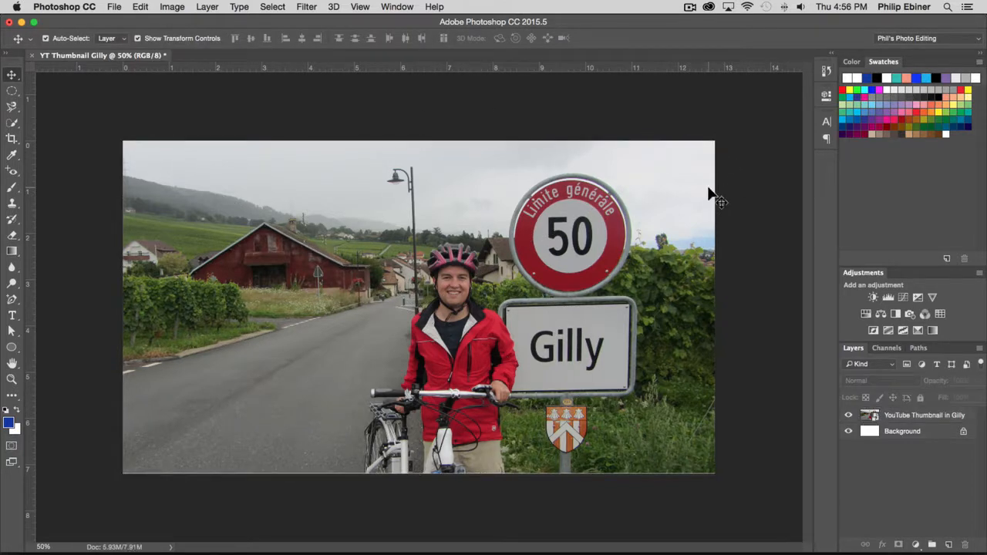
Scale the placed photo proportionally from its centre to about 59% so it extends slightly past every canvas edge
click(185, 265)
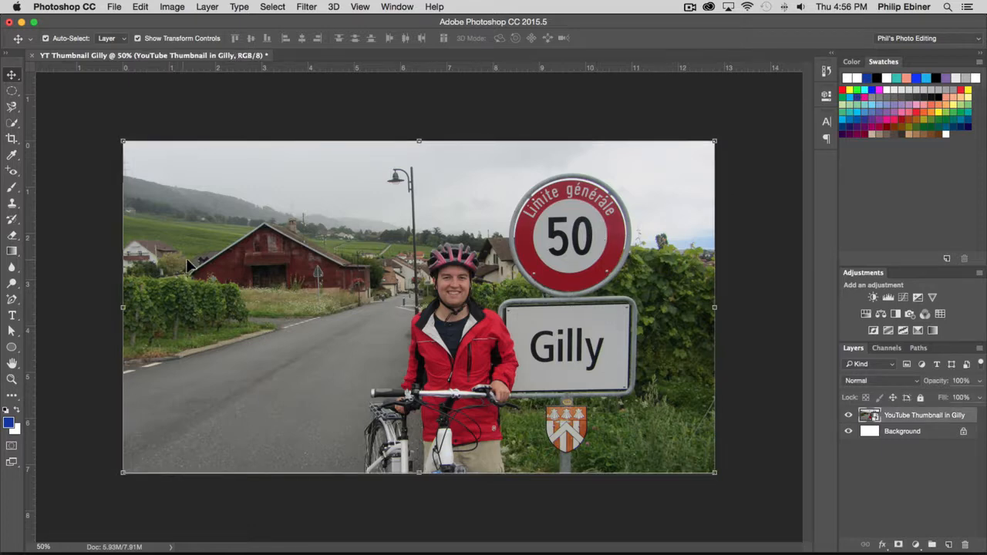
click(121, 114)
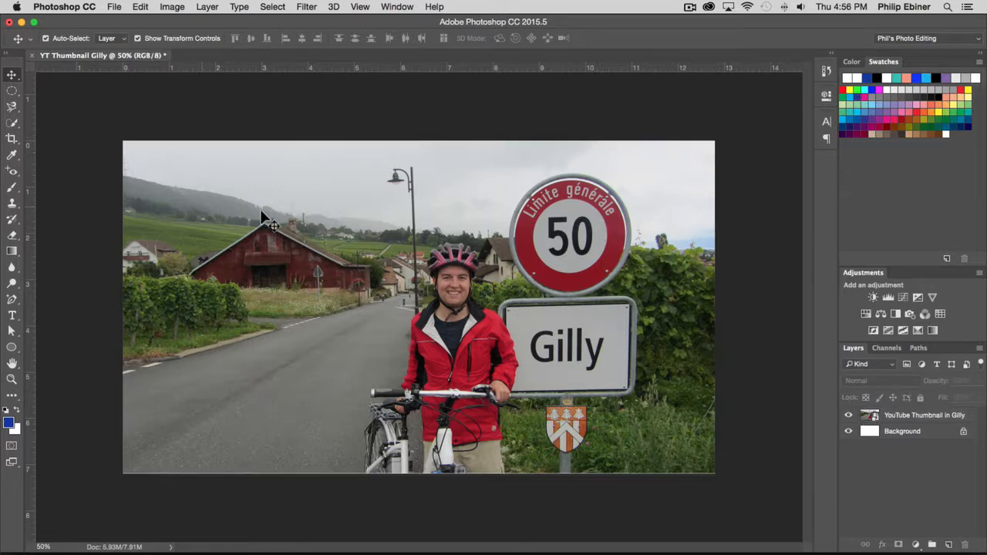
mouse_move(338, 275)
mouse_down()
mouse_move(339, 264)
mouse_move(328, 268)
mouse_up()
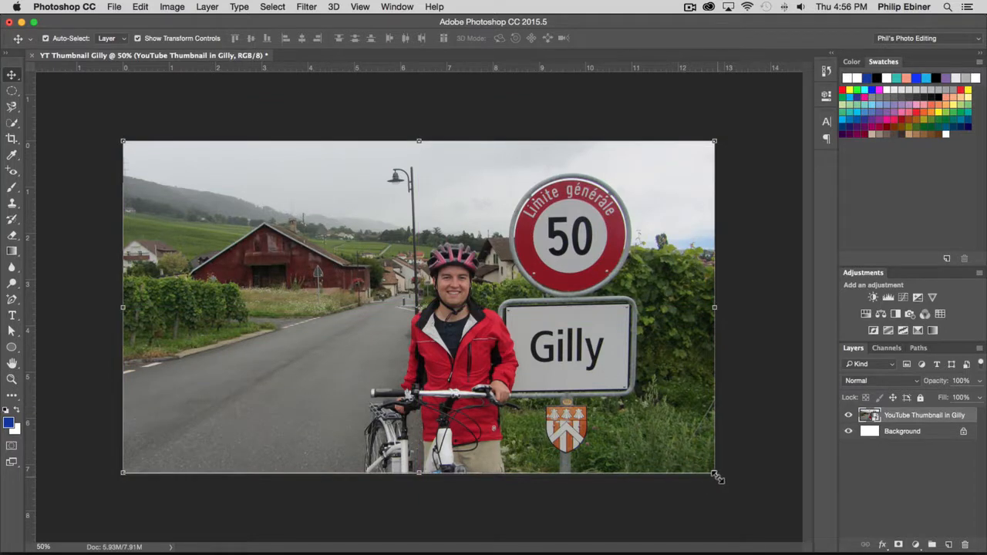
drag(715, 472, 723, 479)
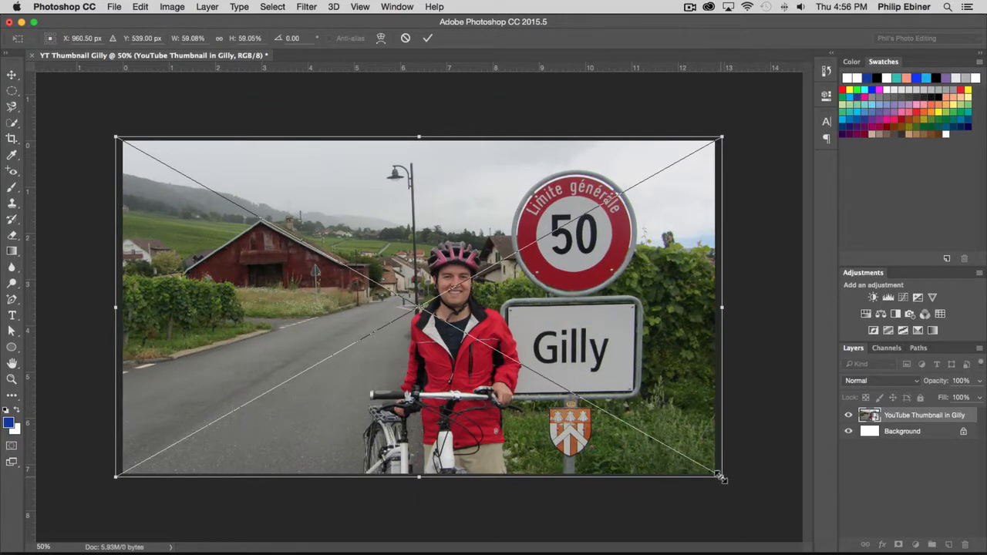
key(Return)
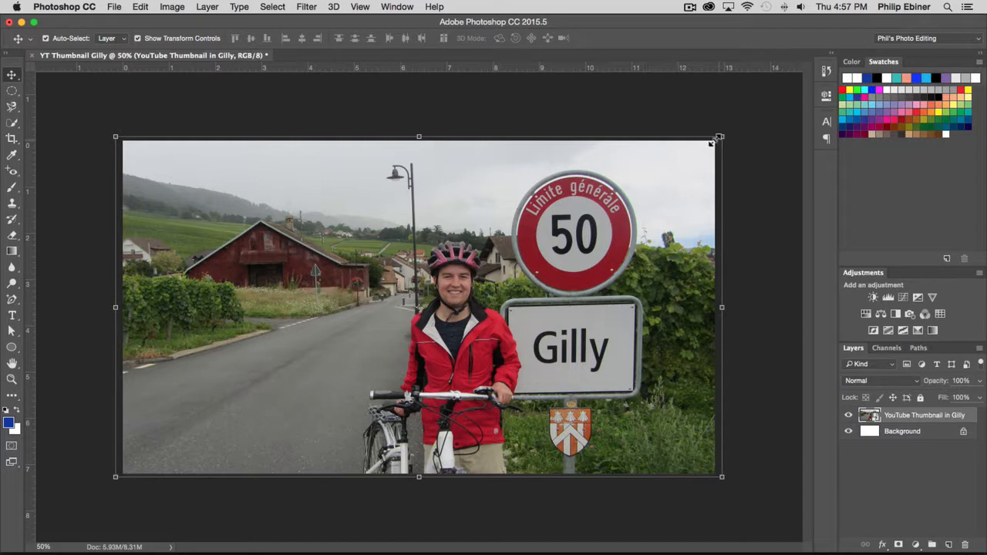
Examine how well the photo's subject and the signs read at small thumbnail size
key(z)
alt+click(488, 280)
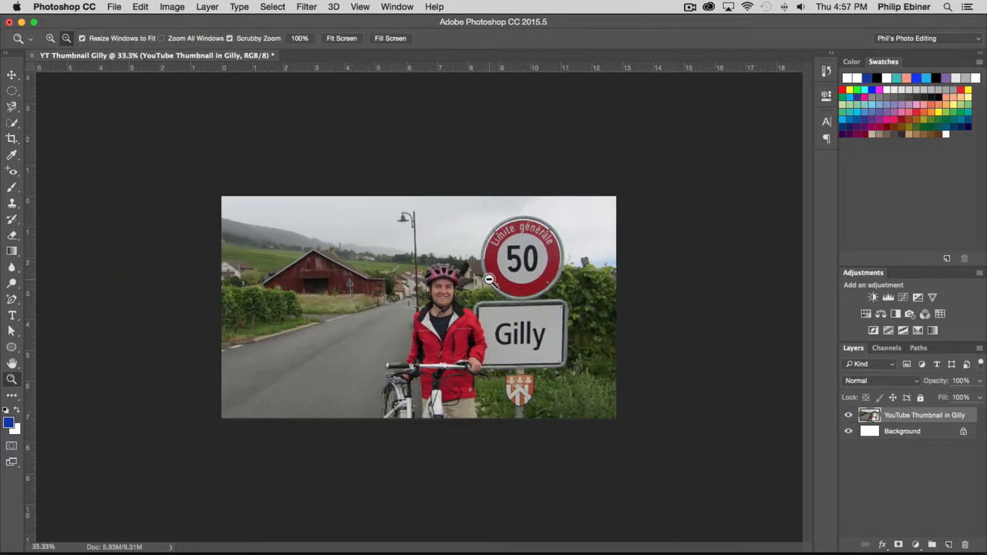
alt+click(489, 280)
alt+click(489, 281)
alt+click(439, 297)
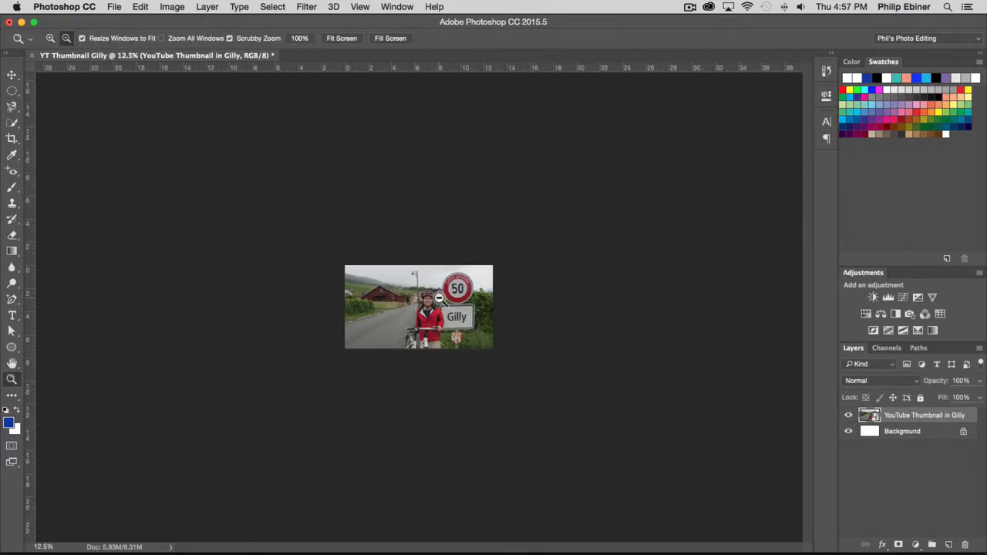
alt+click(430, 300)
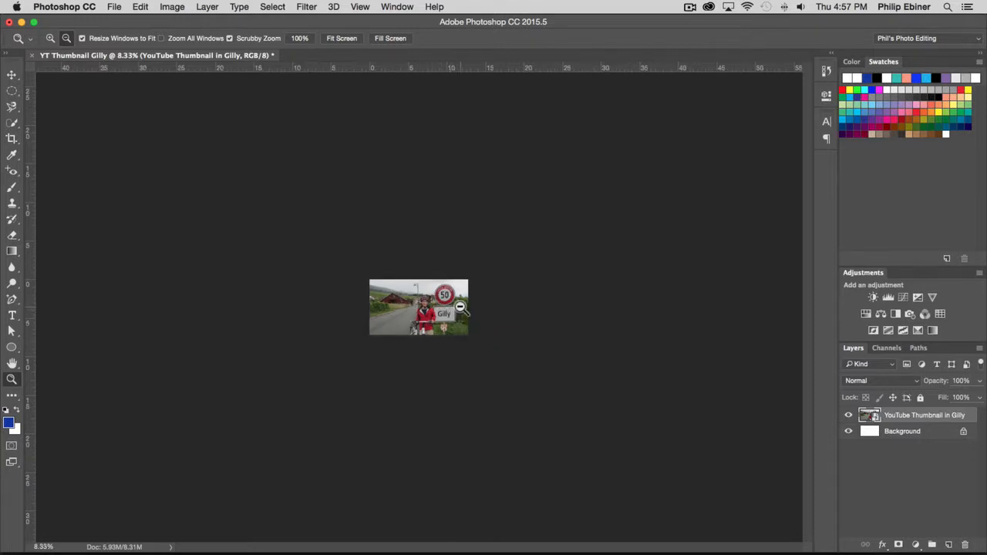
alt+click(434, 308)
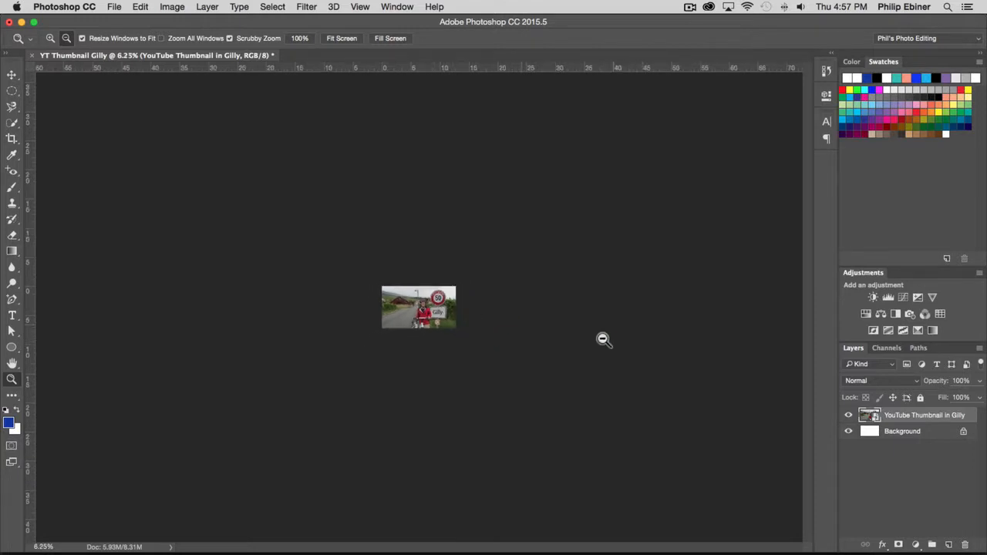
click(432, 311)
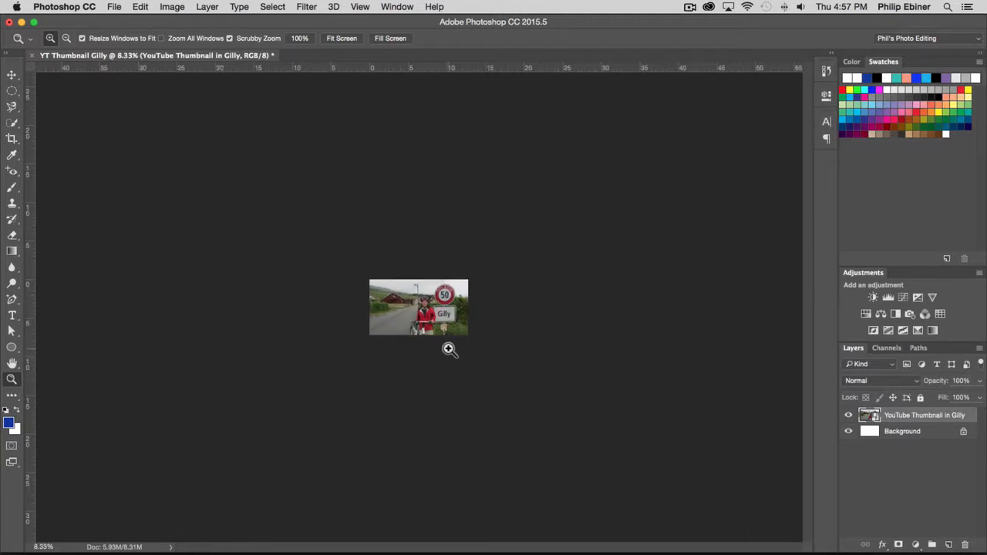
Enlarge the photo well beyond the canvas and reposition it so the cyclist and the Gilly sign dominate the frame
key(v)
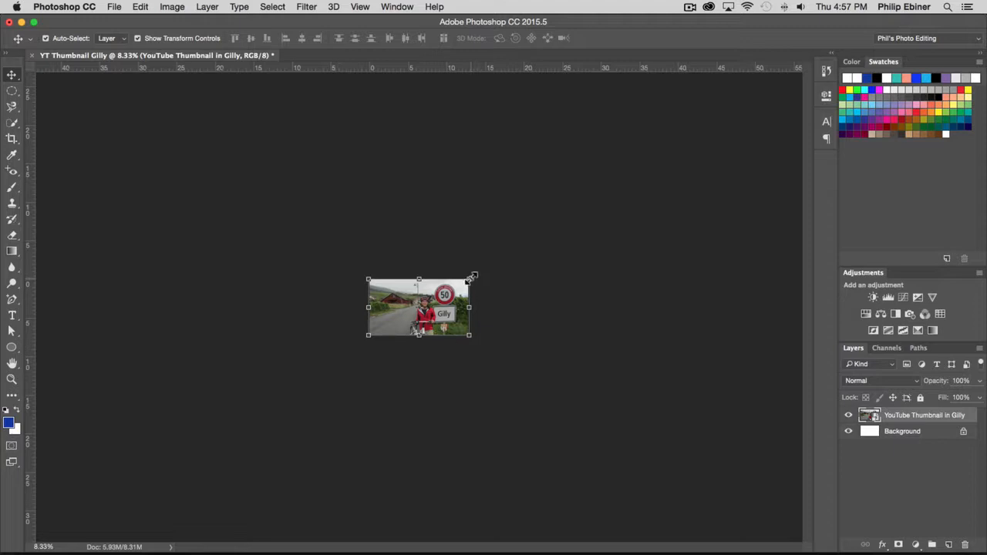
drag(470, 277, 511, 255)
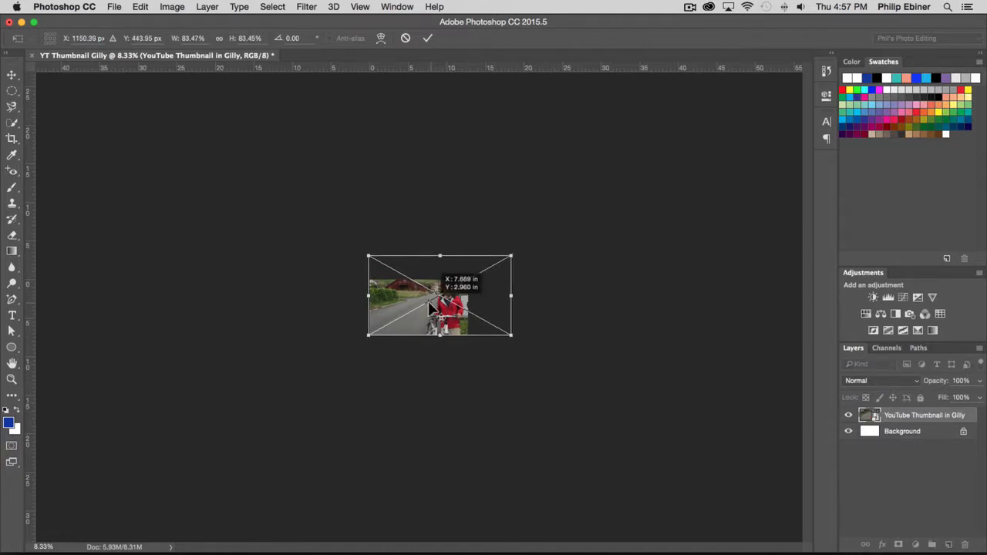
drag(450, 301, 432, 304)
drag(490, 333, 493, 340)
key(Return)
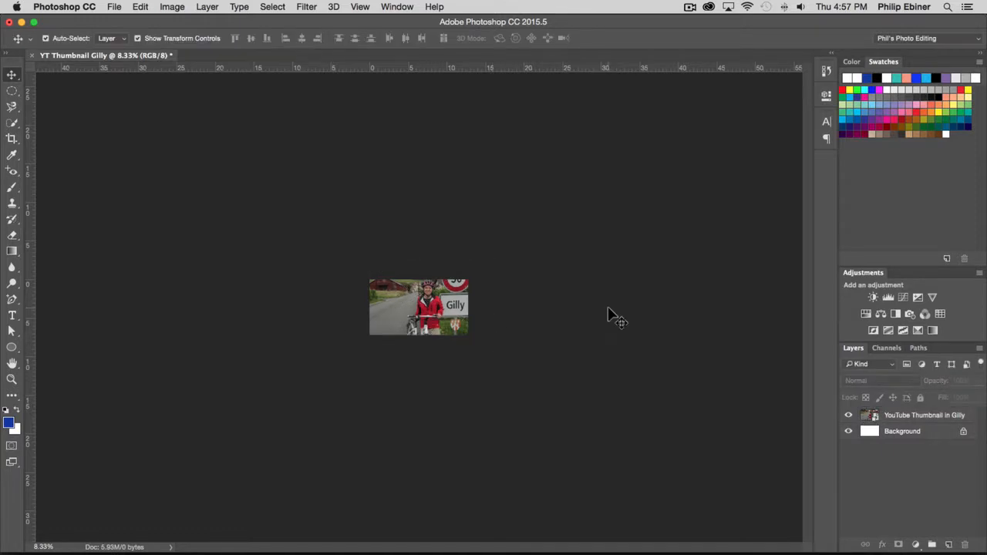
Nudge the photo layer slightly down and to the right within the canvas, and leave it deselected
key(z)
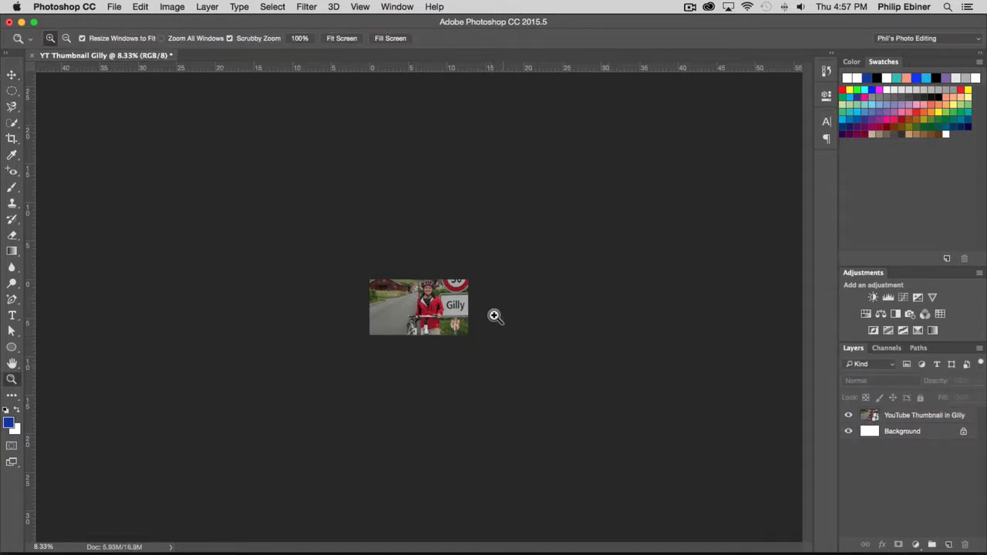
click(419, 294)
click(420, 305)
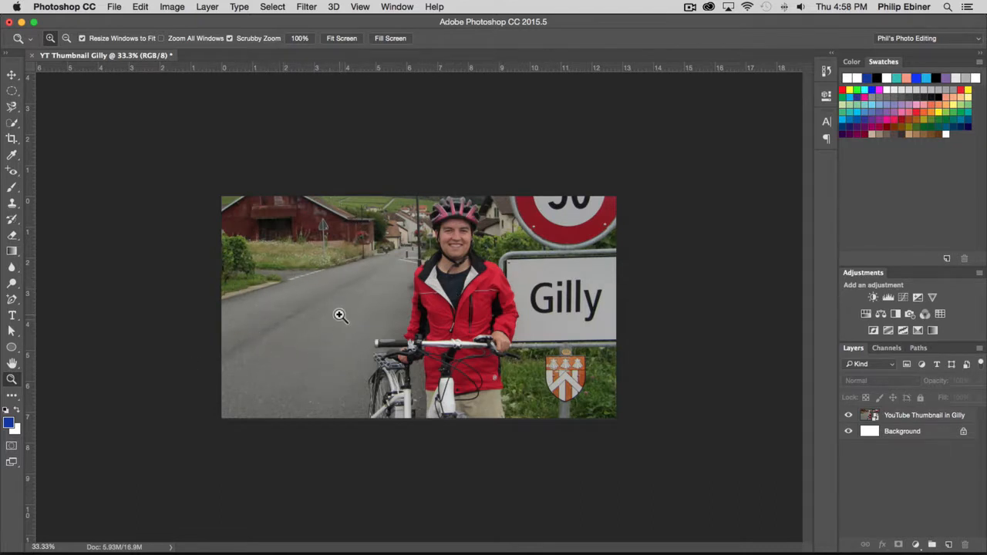
click(11, 74)
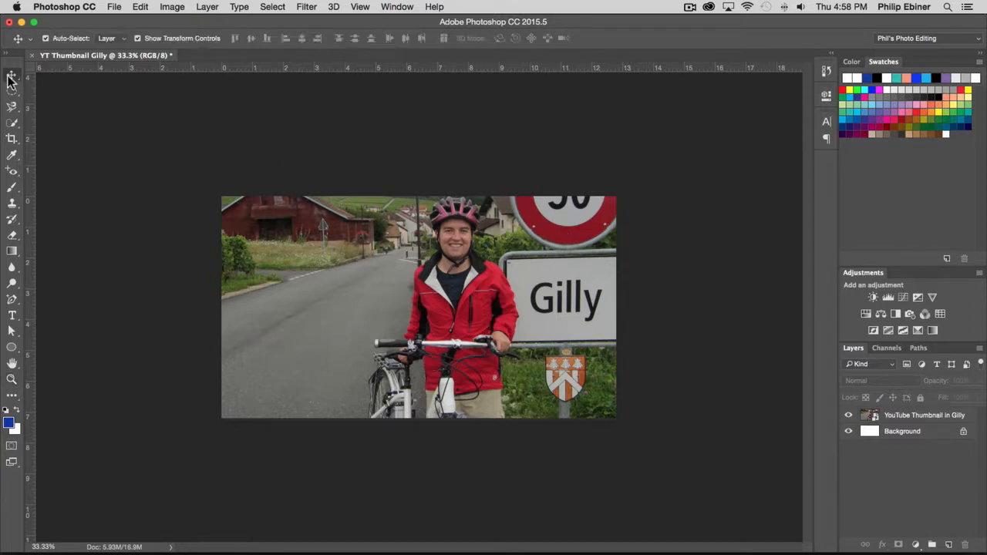
click(542, 318)
key(shift+Down)
key(shift+Right)
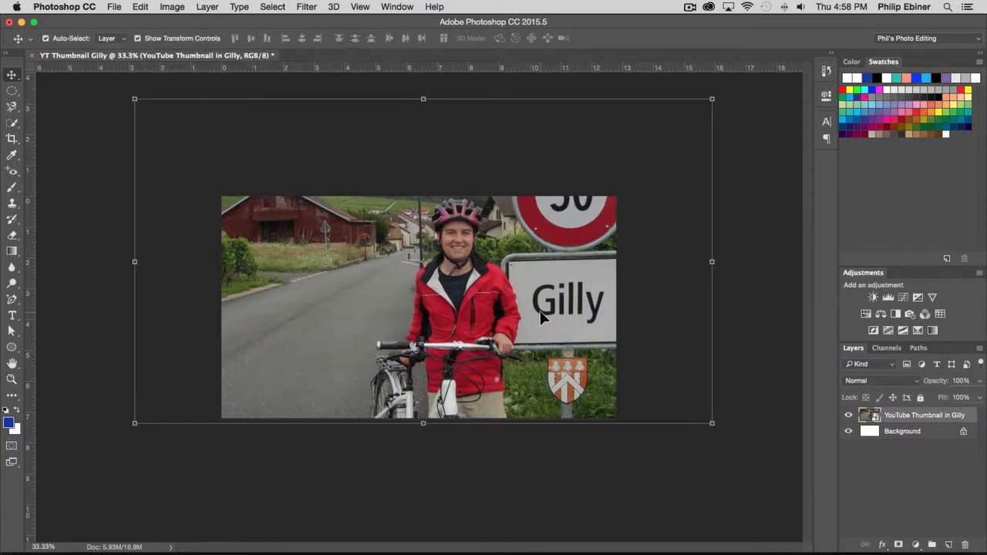
click(743, 274)
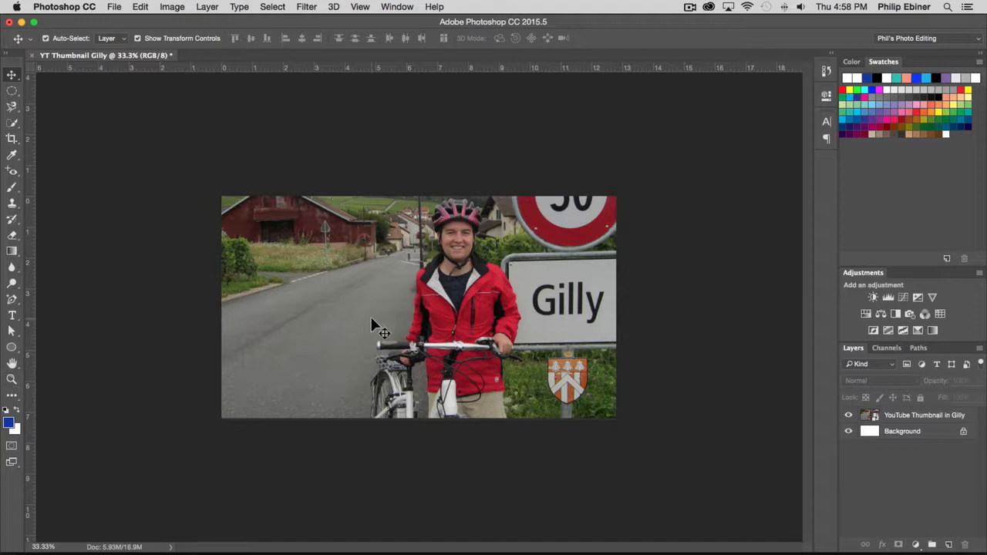
Set the text colour of the Type tool to white
click(12, 316)
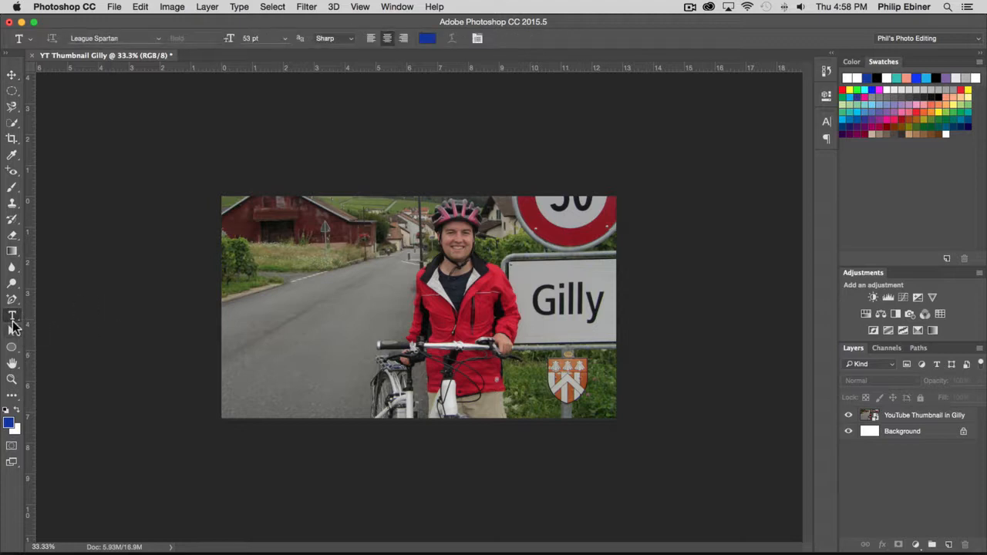
click(427, 38)
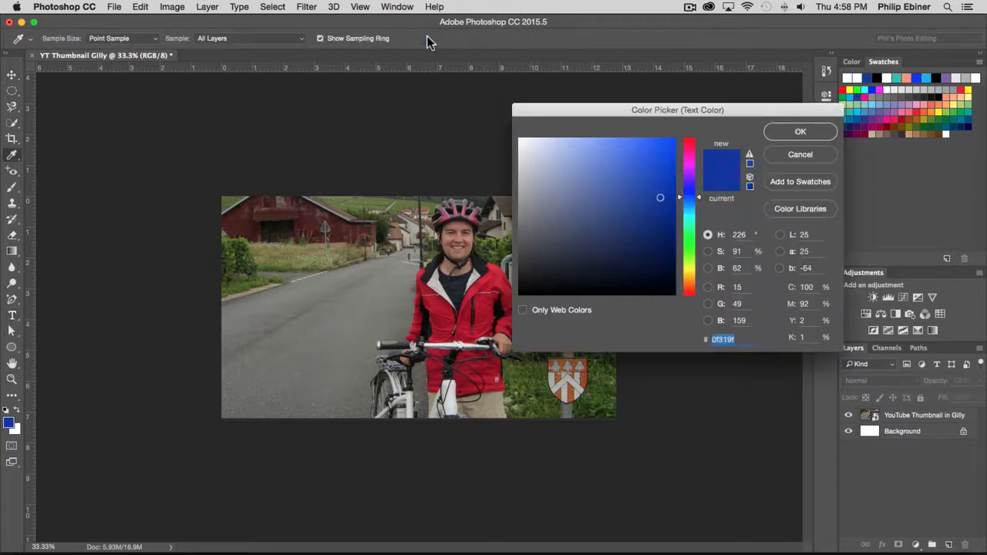
drag(541, 200, 480, 100)
click(807, 132)
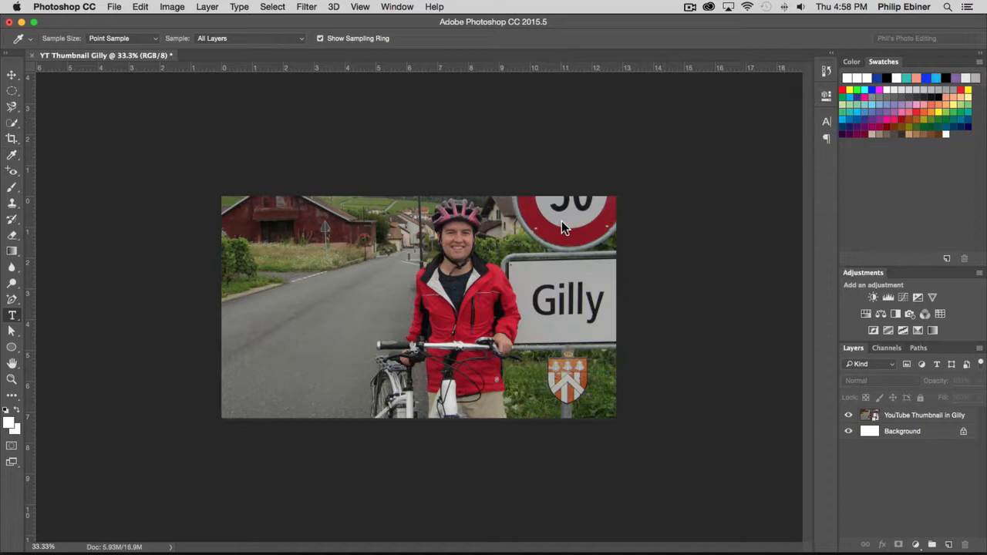
Add the two-line text "VLOG SWITZERLAND" over the road and move it fully inside the canvas, beside the cyclist
click(276, 310)
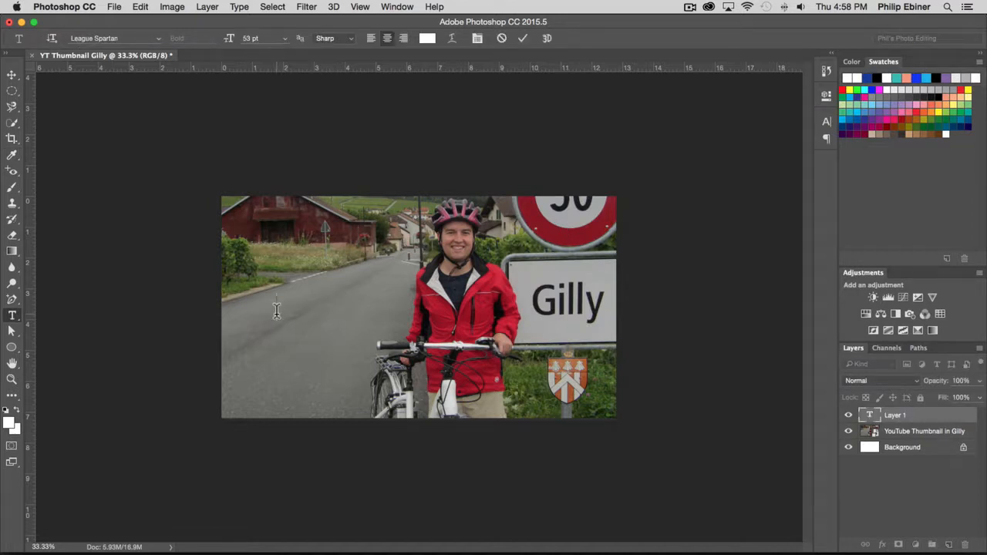
text(VLOG)
key(Return)
text(SWIT)
key(BackSpace)
text(TZERLAND)
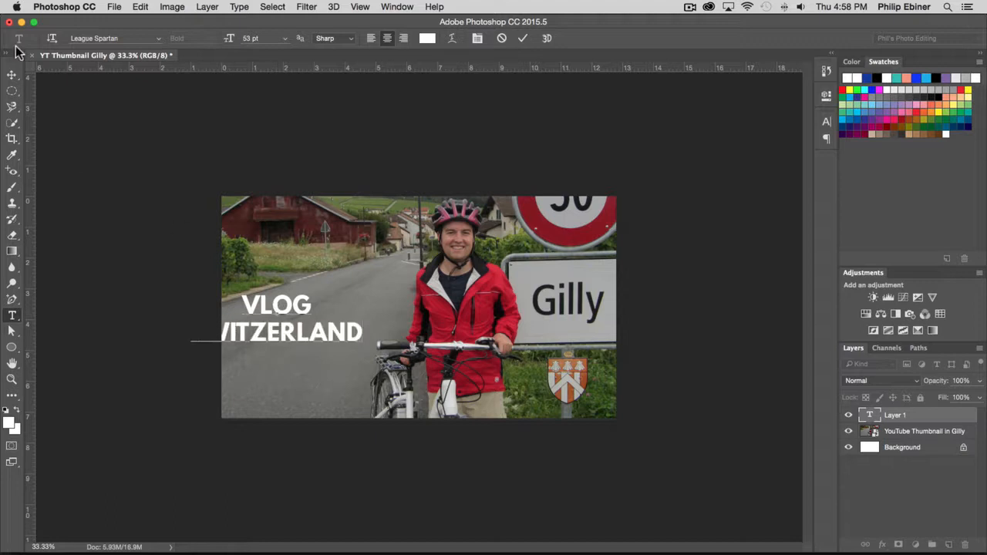
click(12, 74)
mouse_move(290, 306)
mouse_down()
mouse_move(350, 306)
mouse_move(289, 303)
mouse_up()
Enlarge the word VLOG to 132 pt to match the width of SWITZERLAND, and move the text block up over the barn
key(t)
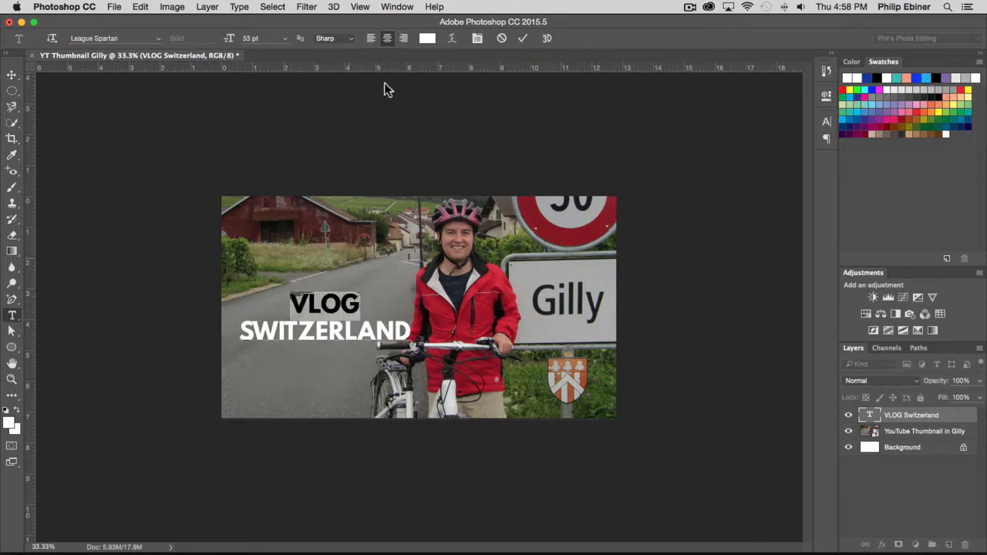
drag(229, 41, 279, 43)
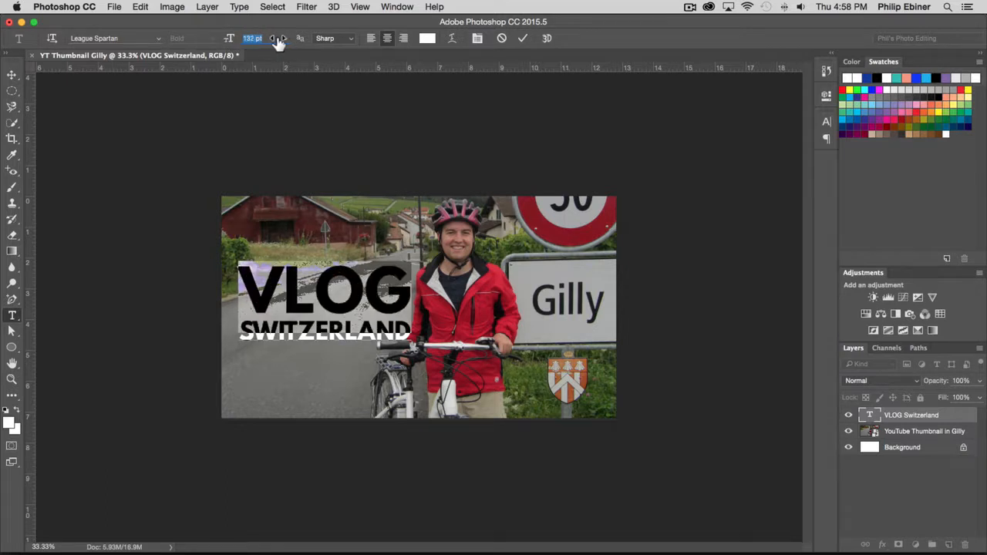
click(382, 330)
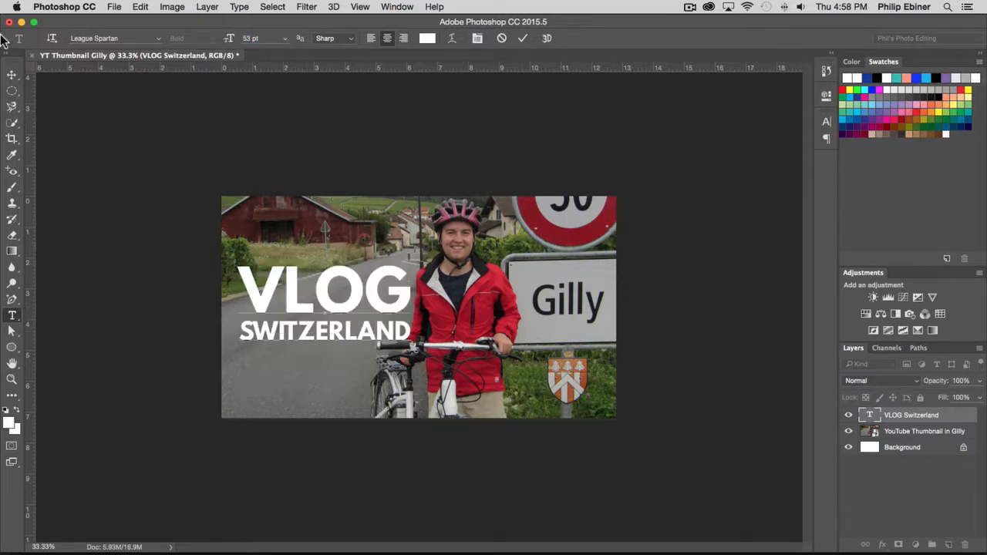
click(12, 74)
drag(384, 296, 384, 254)
Scale the photo down slightly and reposition it so more of the 50 sign shows and the cyclist clears the text
click(550, 257)
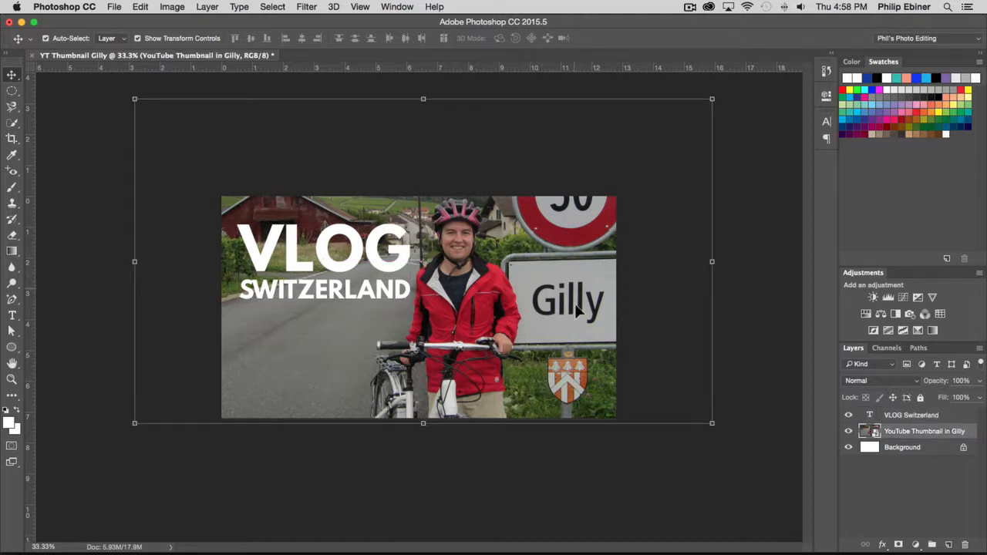
drag(135, 99, 159, 115)
drag(563, 362, 507, 338)
key(Return)
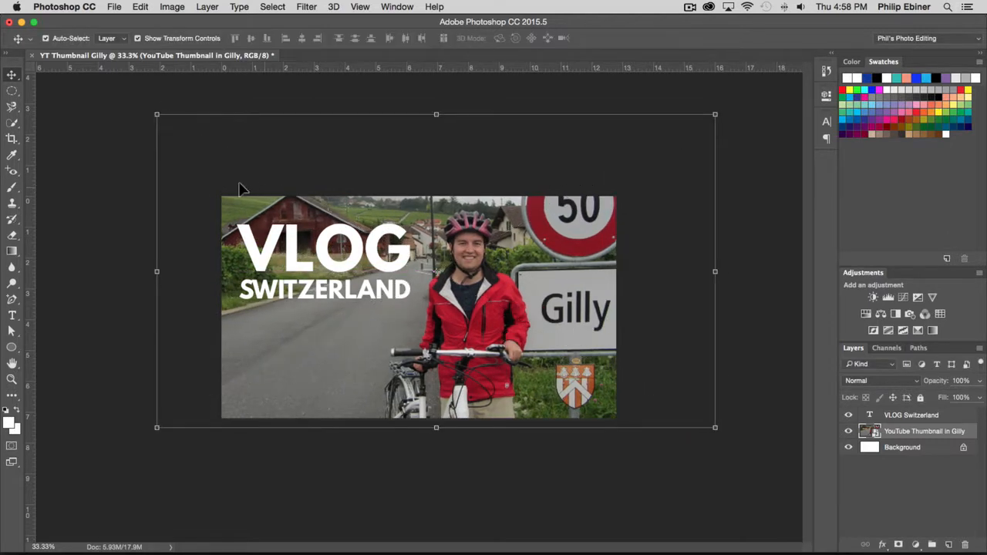
click(146, 216)
key(Return)
Nudge the VLOG SWITZERLAND text slightly down and to the right, and leave it deselected
click(125, 215)
drag(356, 260, 364, 276)
click(193, 161)
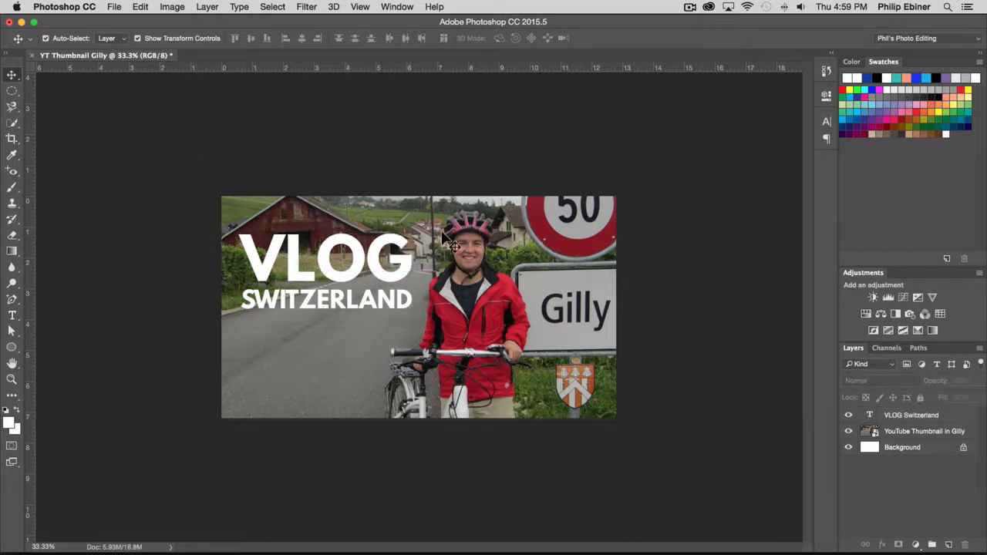
Examine how well the text, cyclist and signs read at small thumbnail size
key(z)
alt+click(453, 265)
alt+click(453, 264)
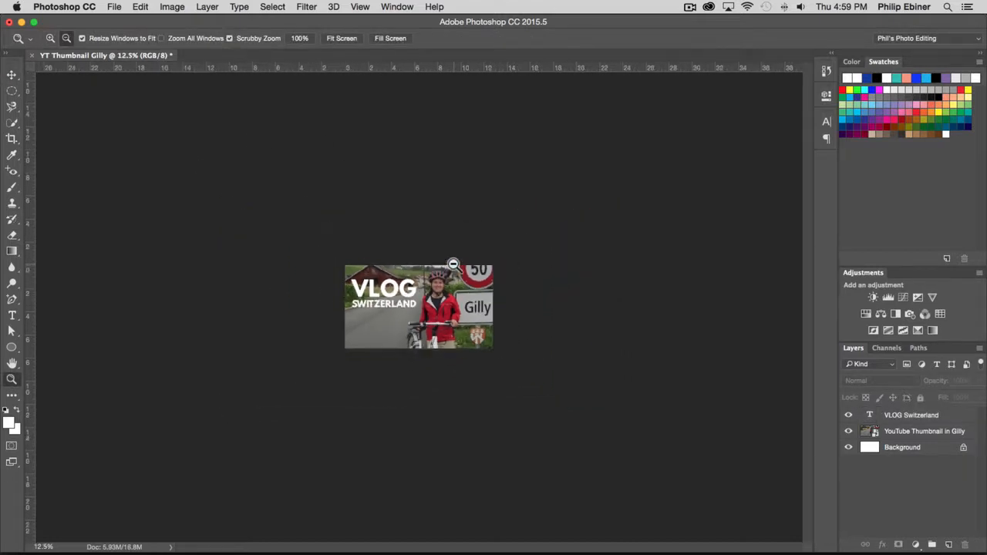
alt+click(441, 299)
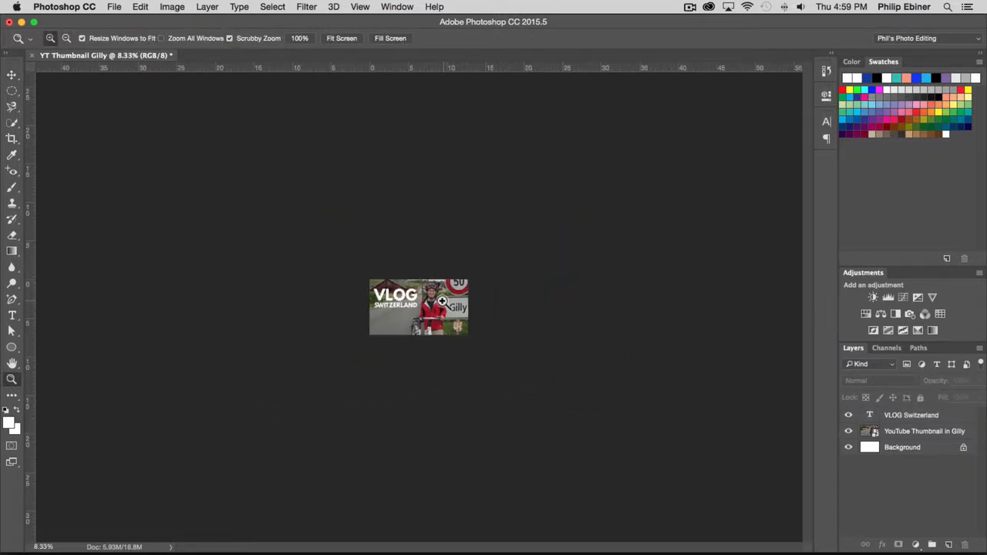
click(408, 302)
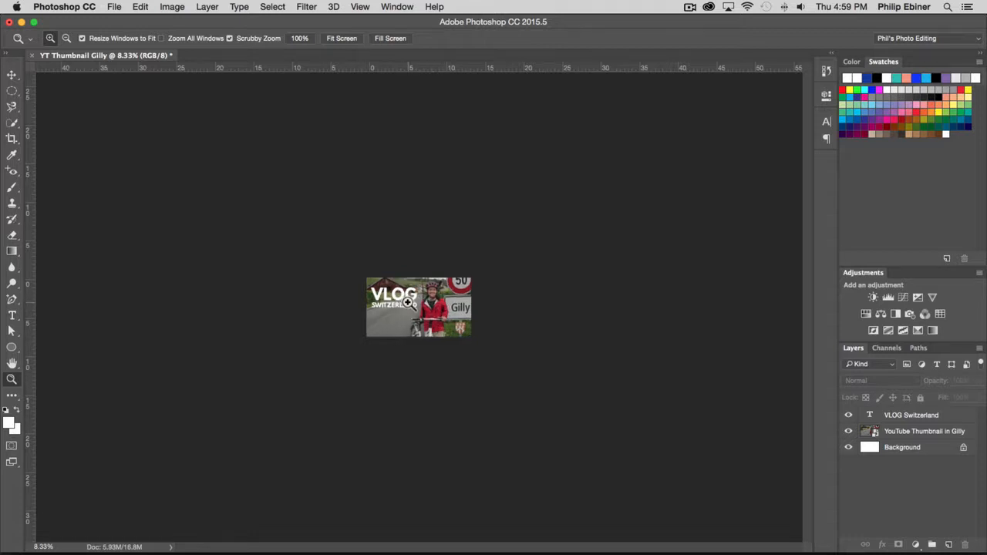
click(451, 306)
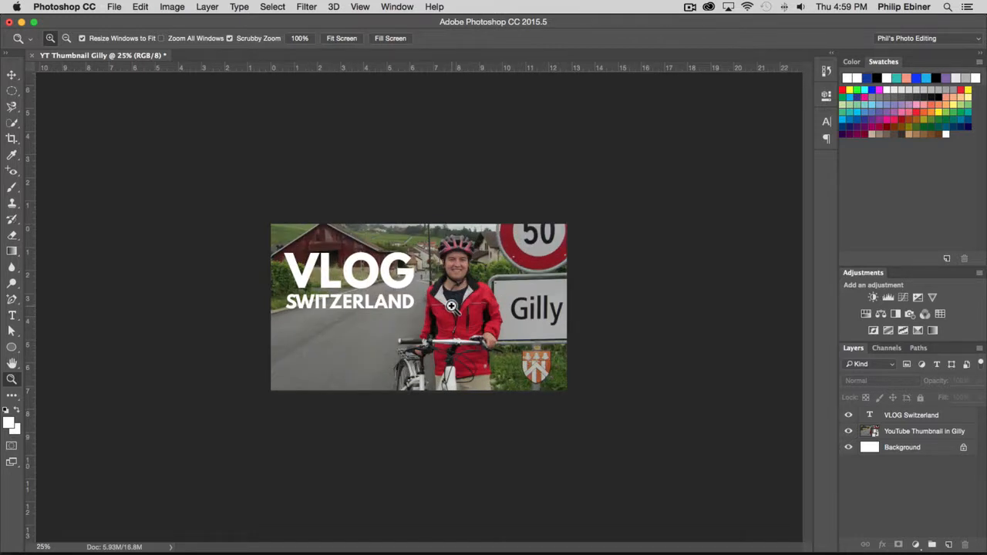
click(451, 306)
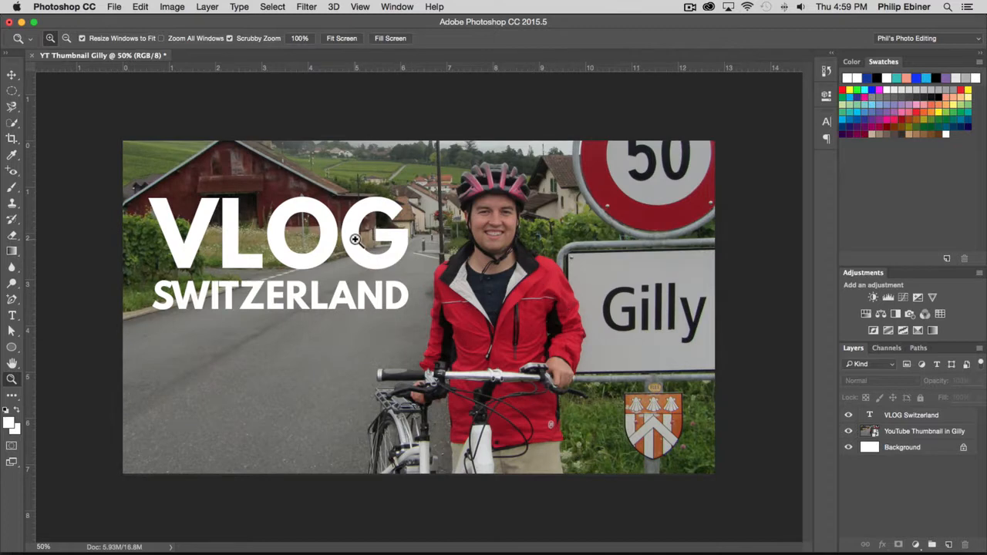
click(11, 75)
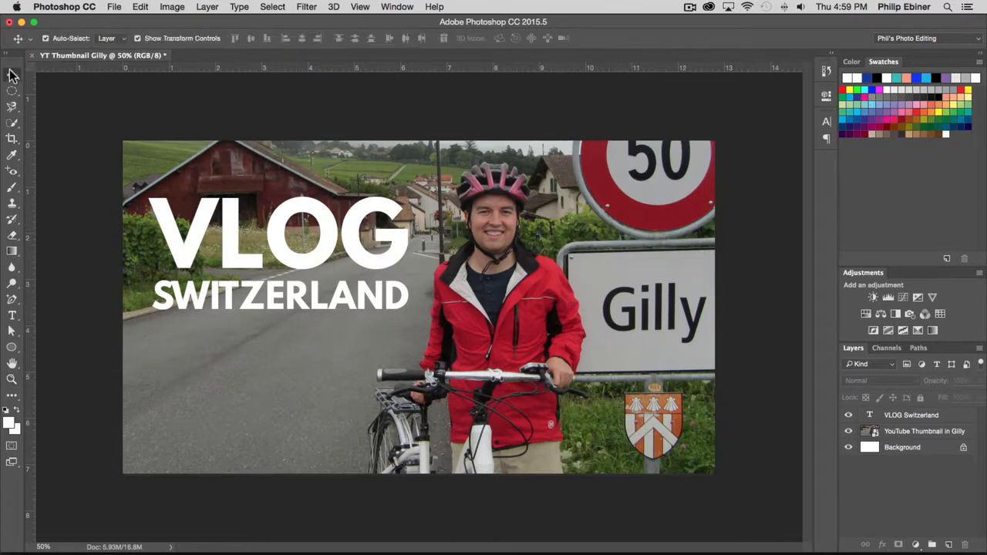
click(358, 240)
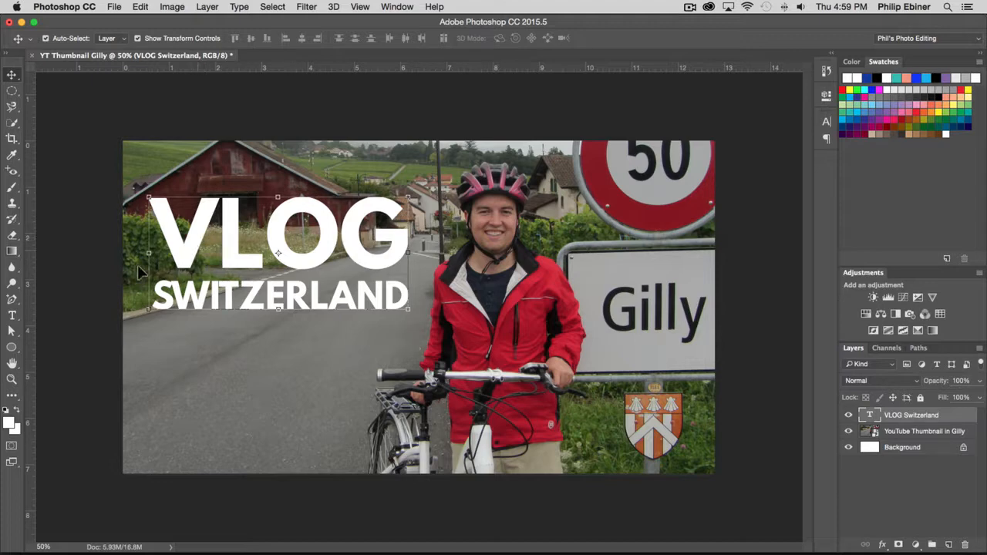
click(83, 262)
Draw a bright red rectangle about 1060 × 271 px across the word VLOG and place its layer beneath the text layer
click(10, 349)
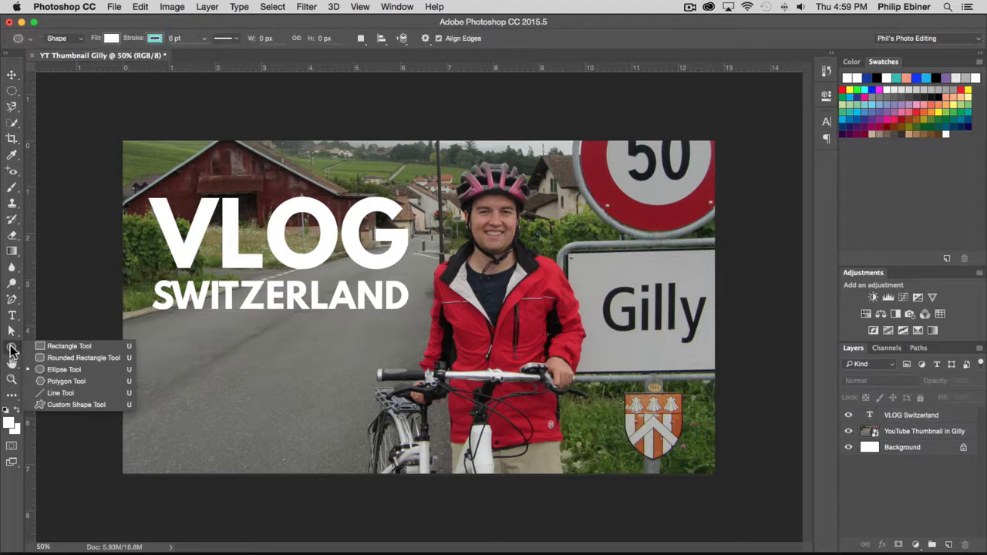
click(69, 346)
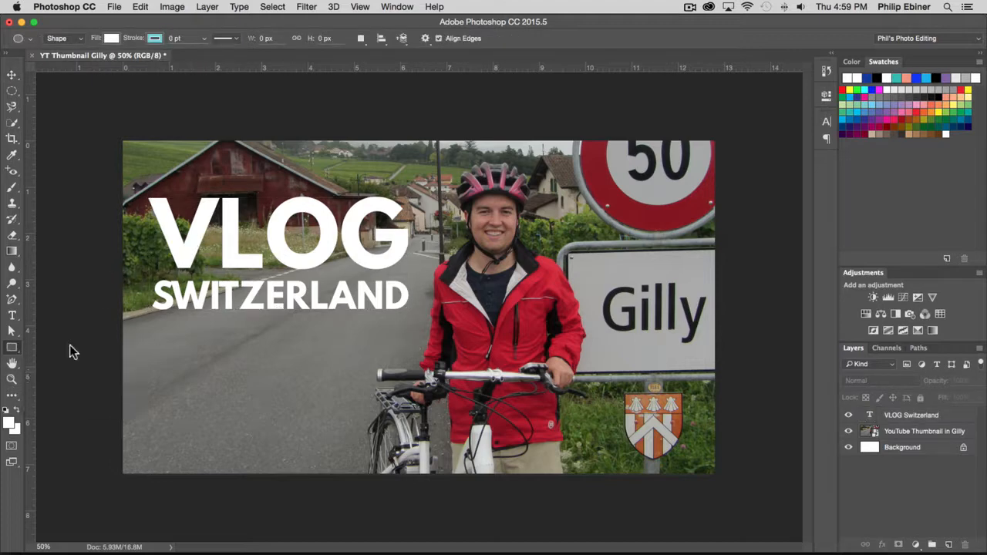
click(108, 36)
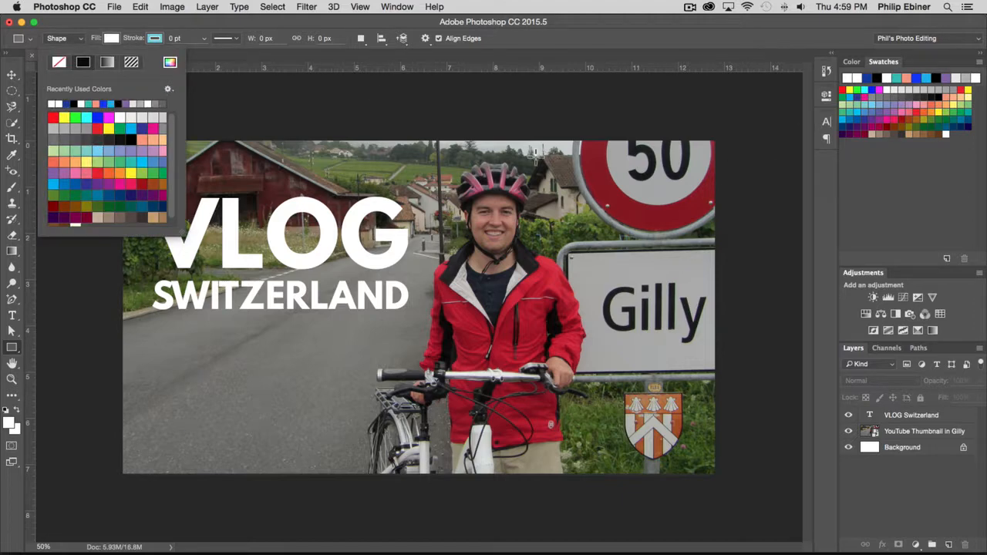
click(53, 117)
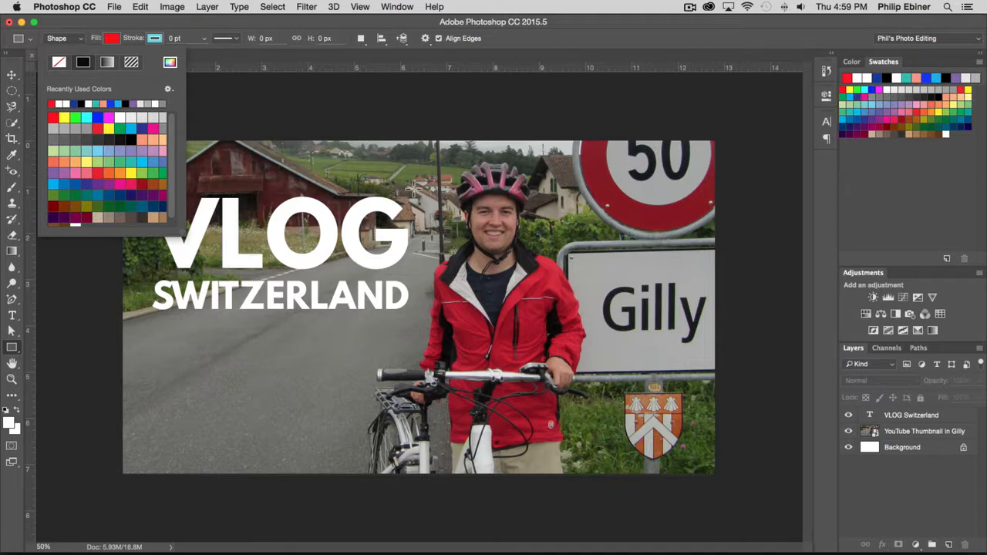
drag(413, 188, 87, 273)
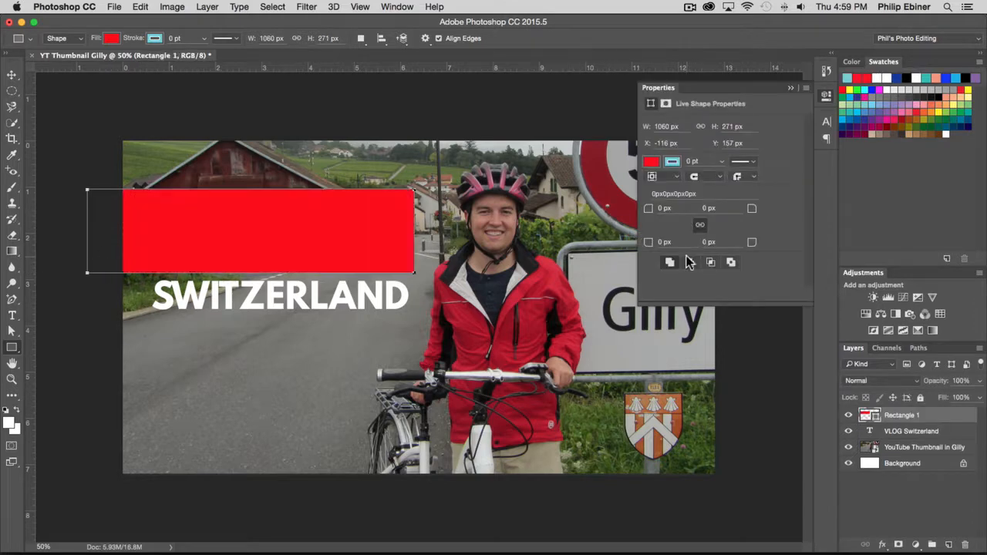
drag(892, 415, 898, 436)
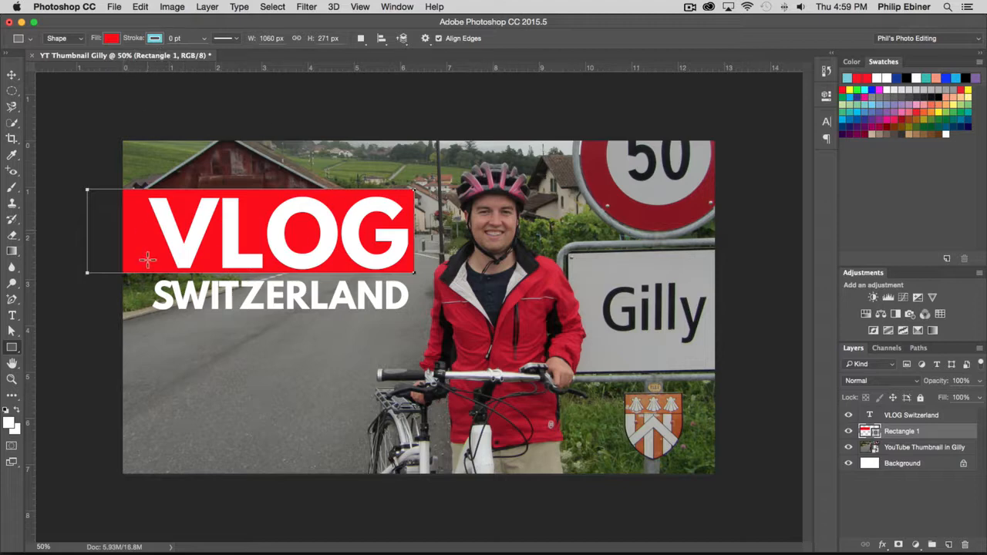
Change the rectangle's fill to the dark red 831920 sampled from the ring of the 50 sign
click(113, 38)
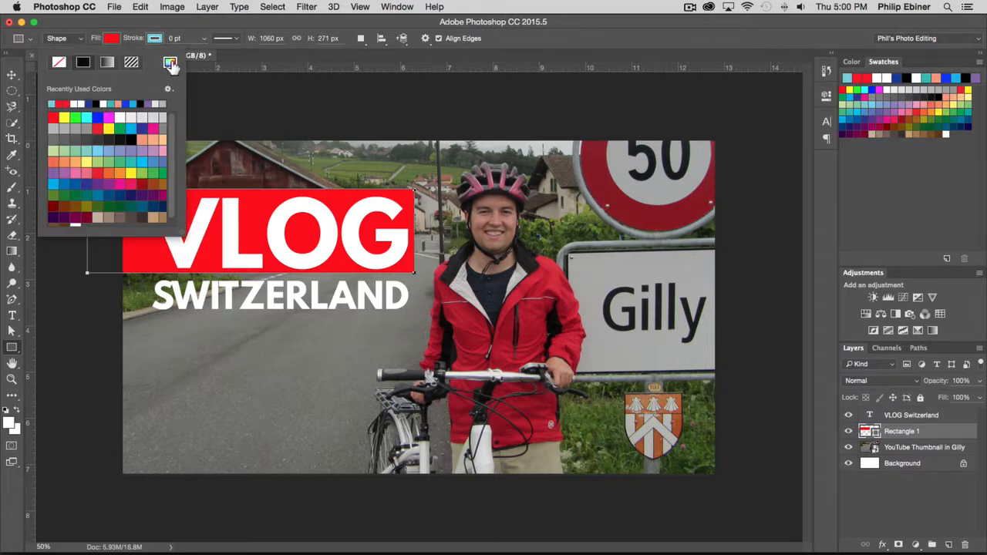
click(170, 64)
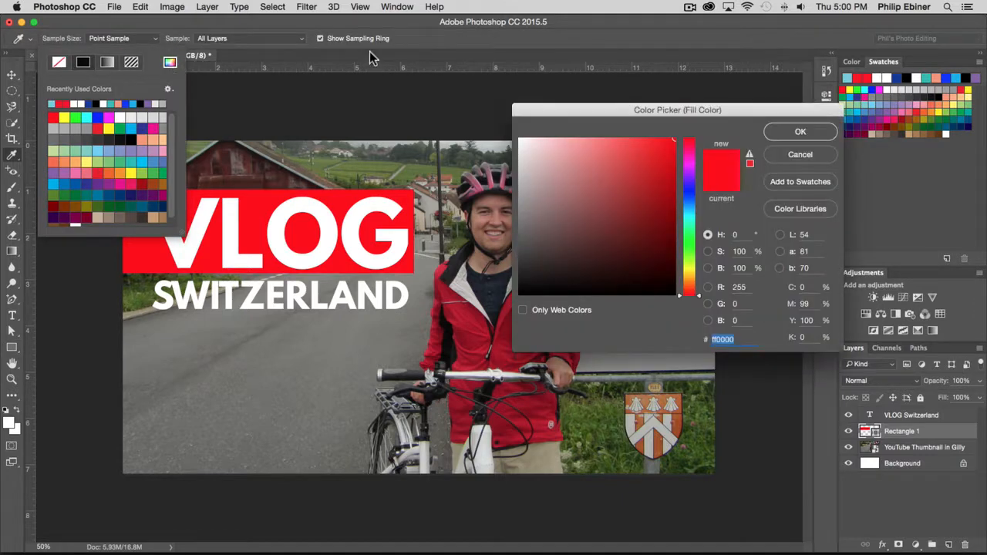
drag(619, 113, 258, 265)
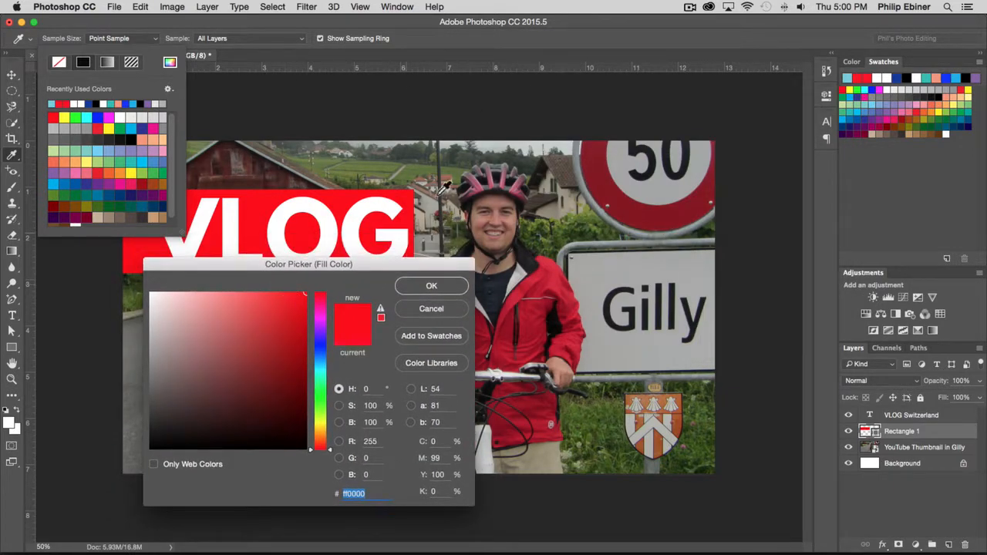
click(599, 169)
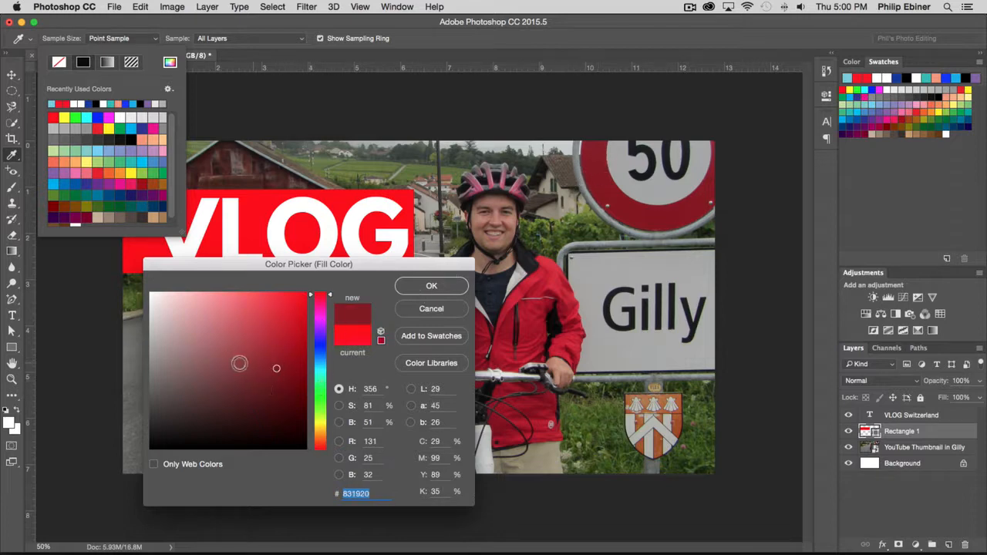
click(432, 297)
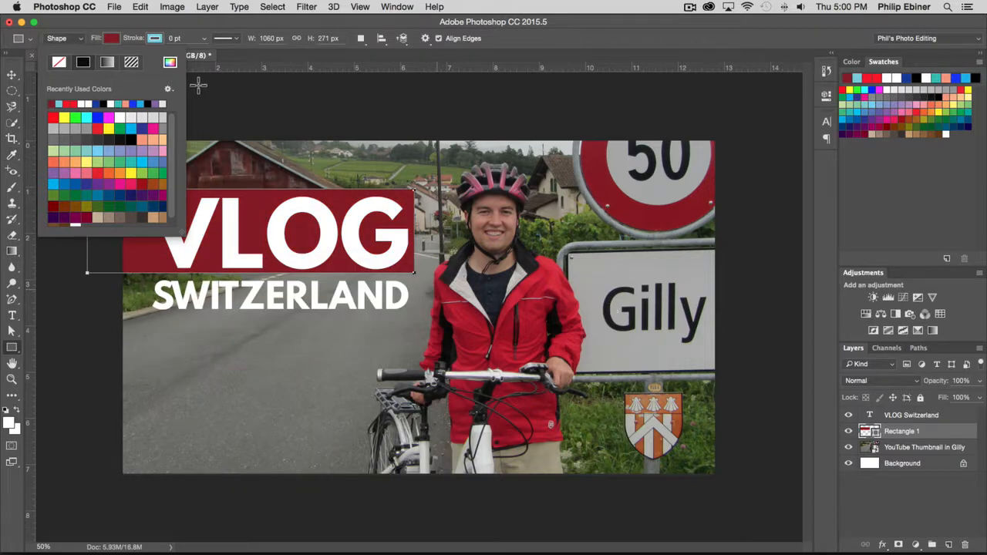
click(113, 41)
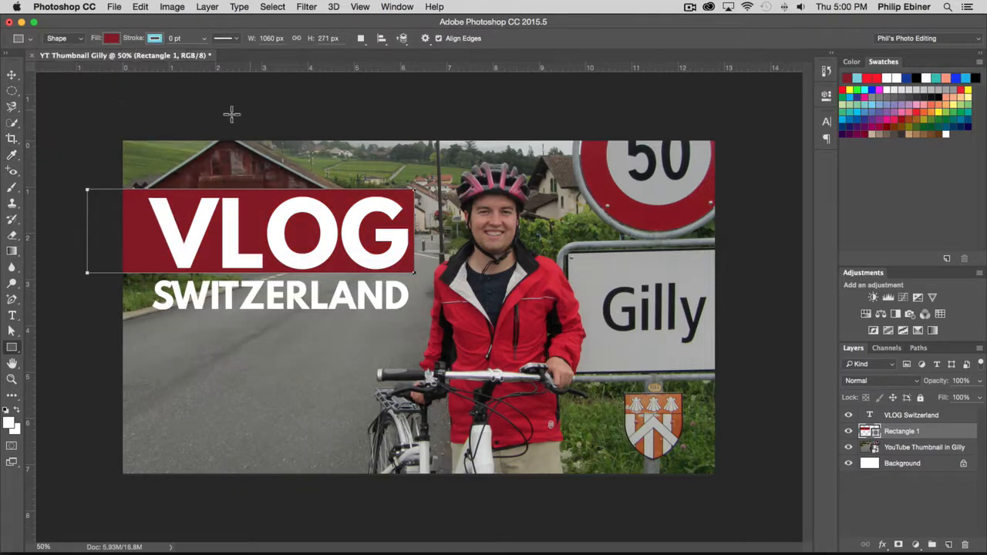
Nudge the dark red rectangle slightly down and to the right so it frames VLOG evenly, and deselect it
click(12, 75)
drag(138, 225, 146, 232)
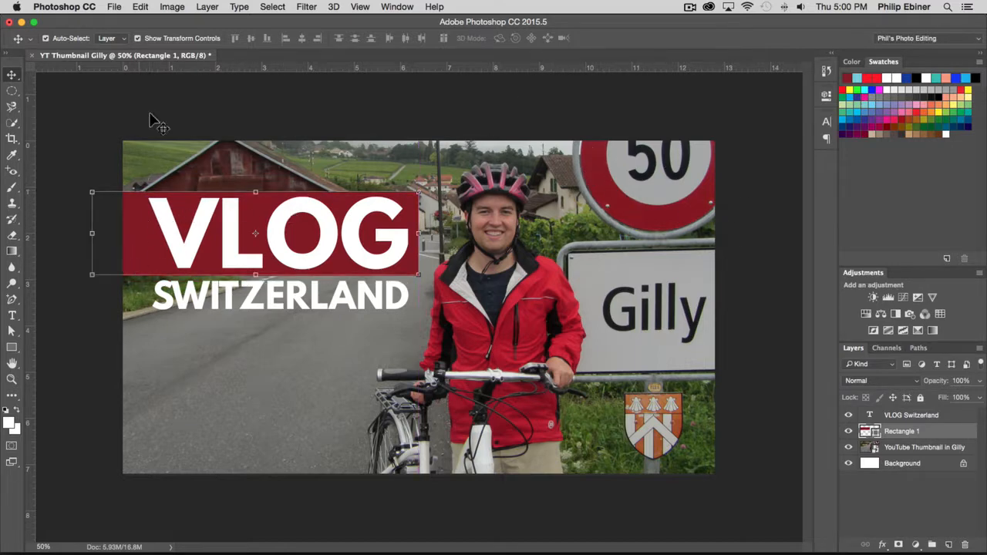
click(227, 115)
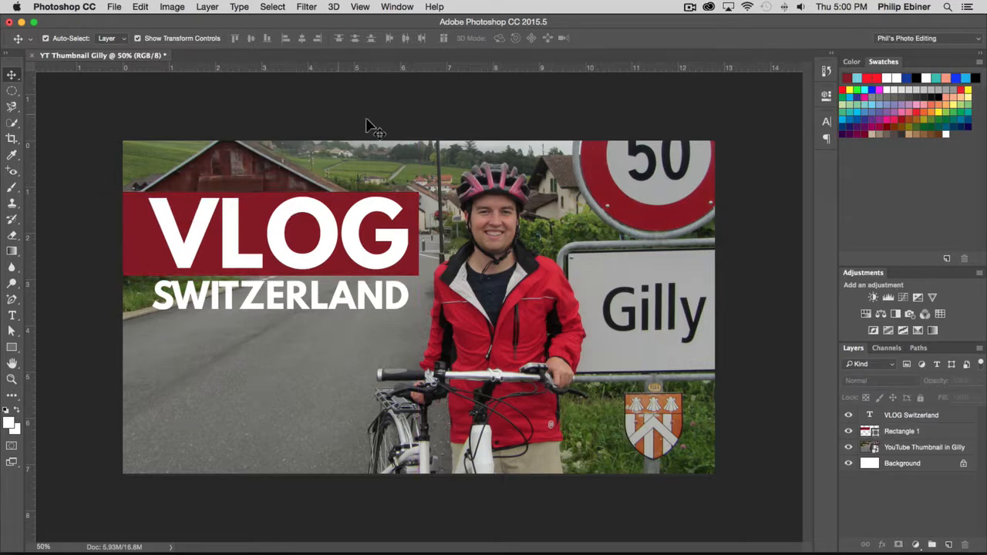
Duplicate the red rectangle directly below behind SWITZERLAND and reduce the copy's height to 52.40%
click(147, 243)
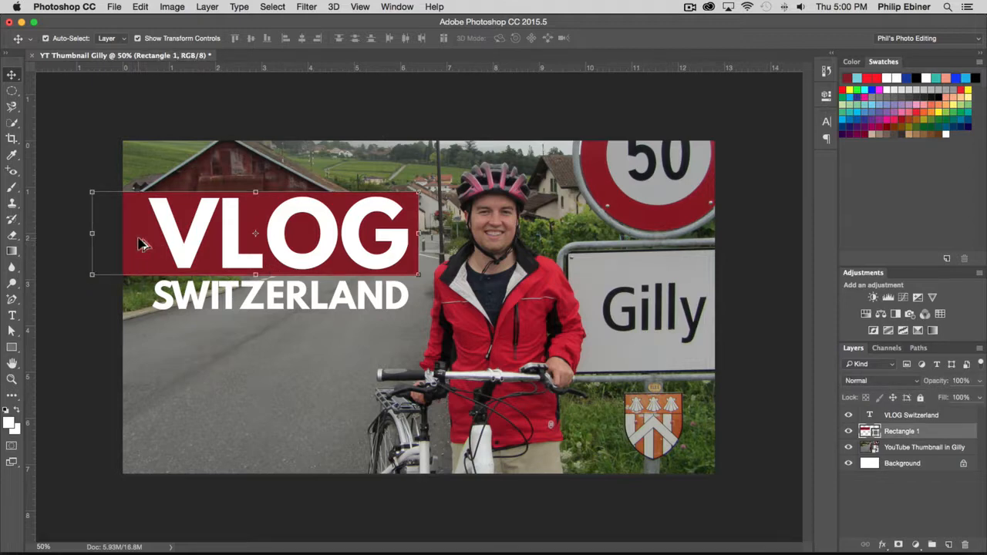
drag(140, 244, 169, 324)
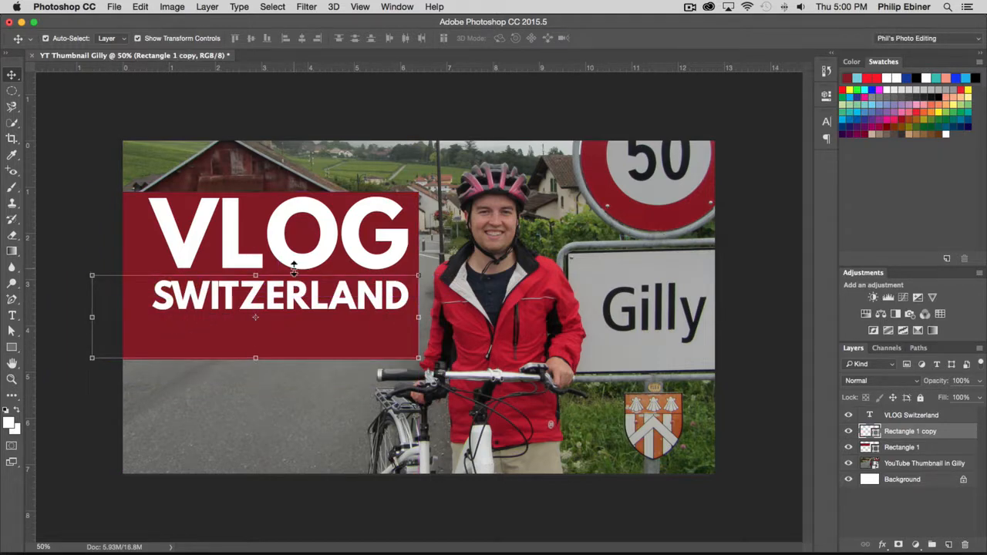
drag(258, 359, 253, 319)
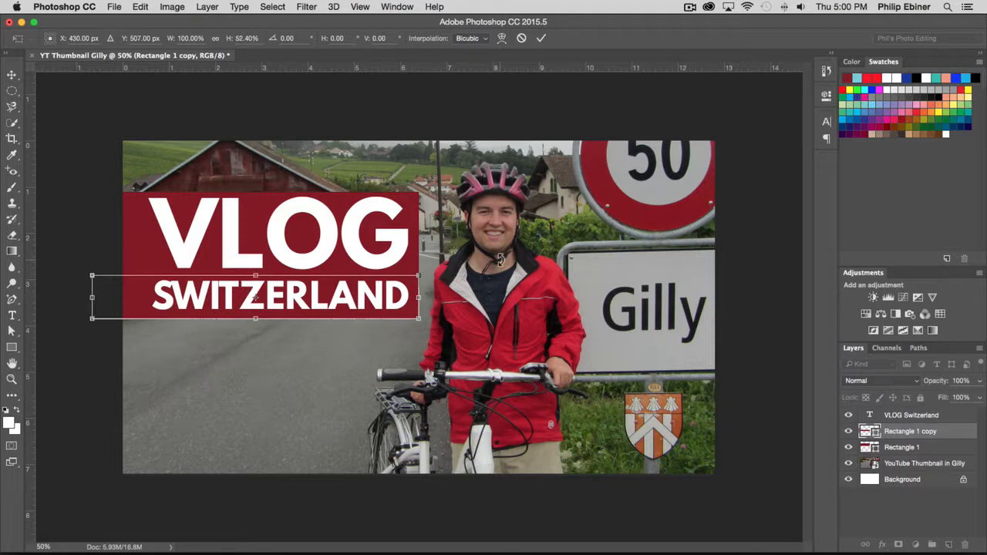
key(Return)
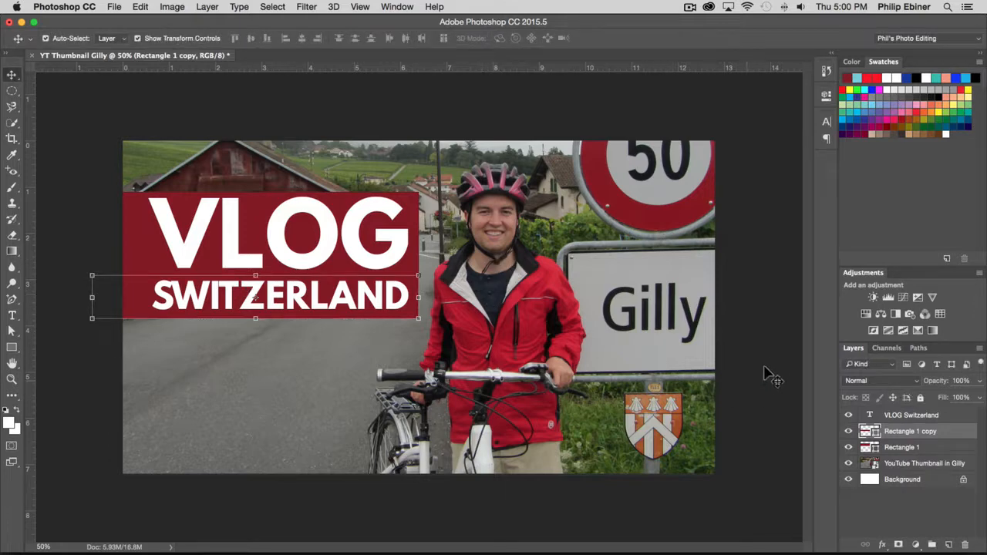
Change the fill of the lower rectangle behind SWITZERLAND to black and deselect it
click(12, 347)
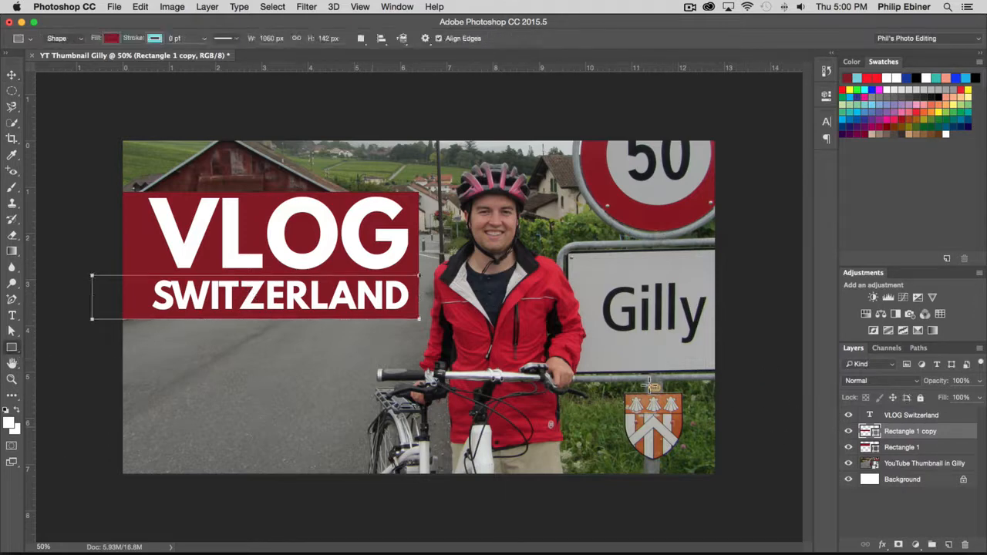
click(112, 38)
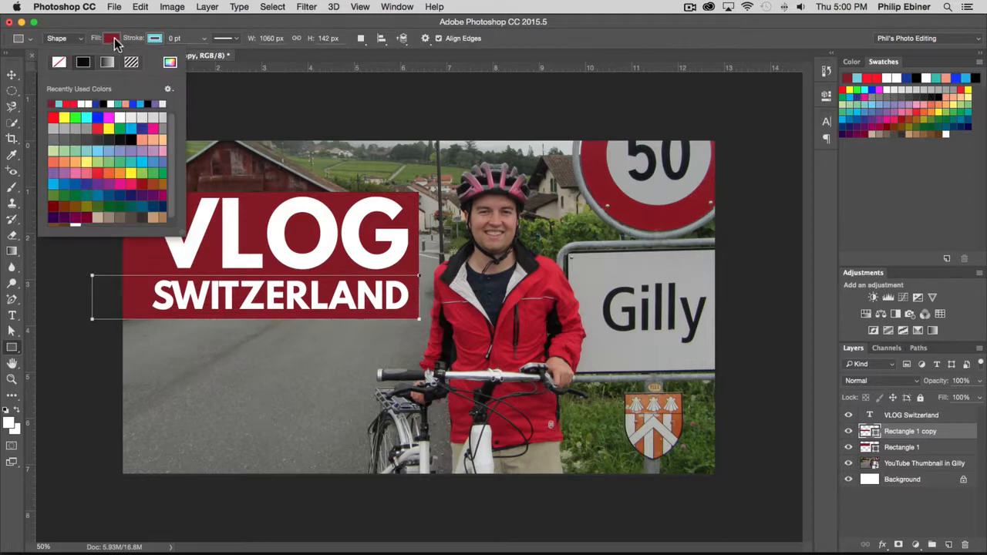
click(148, 103)
click(11, 72)
click(320, 116)
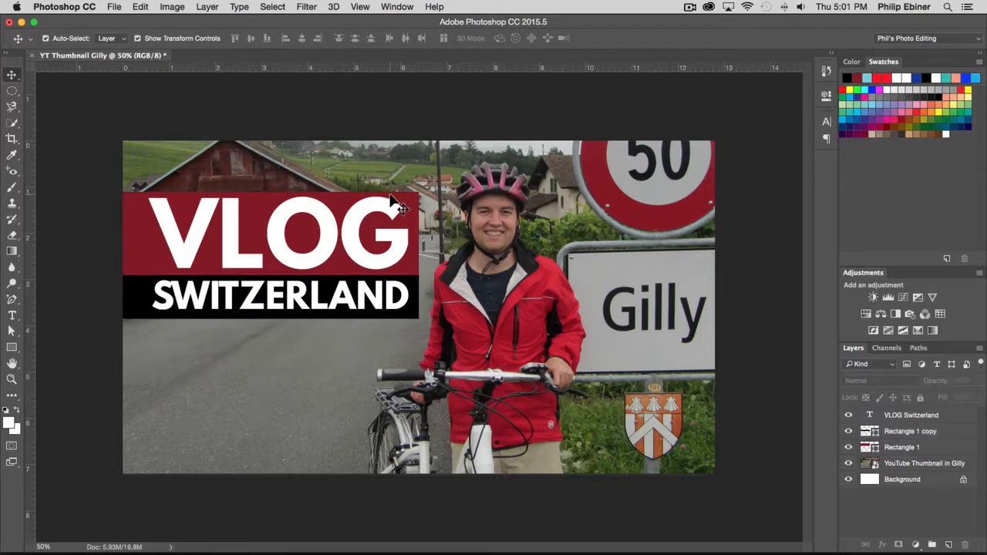
Move the dark red VLOG rectangle's layer above the black rectangle's layer
click(148, 267)
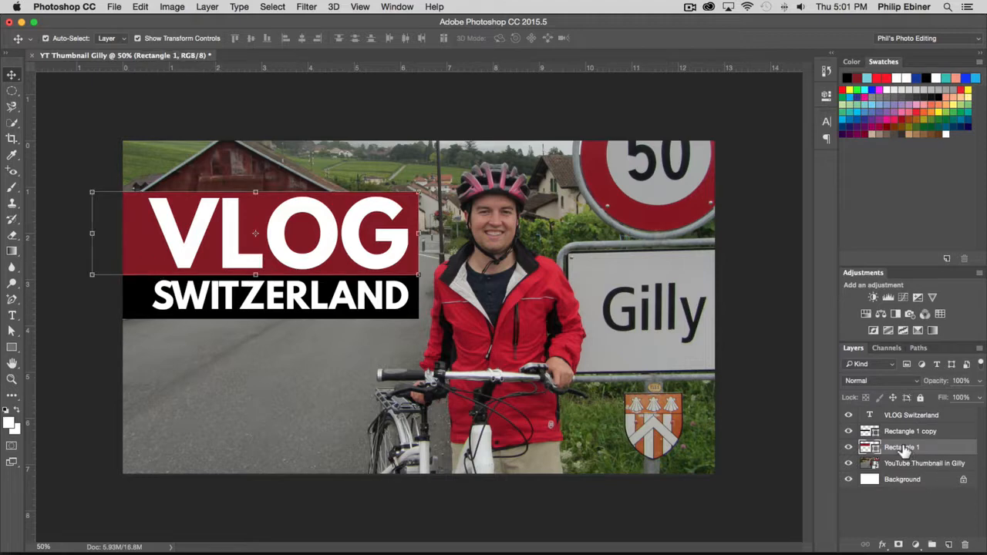
drag(903, 449, 902, 430)
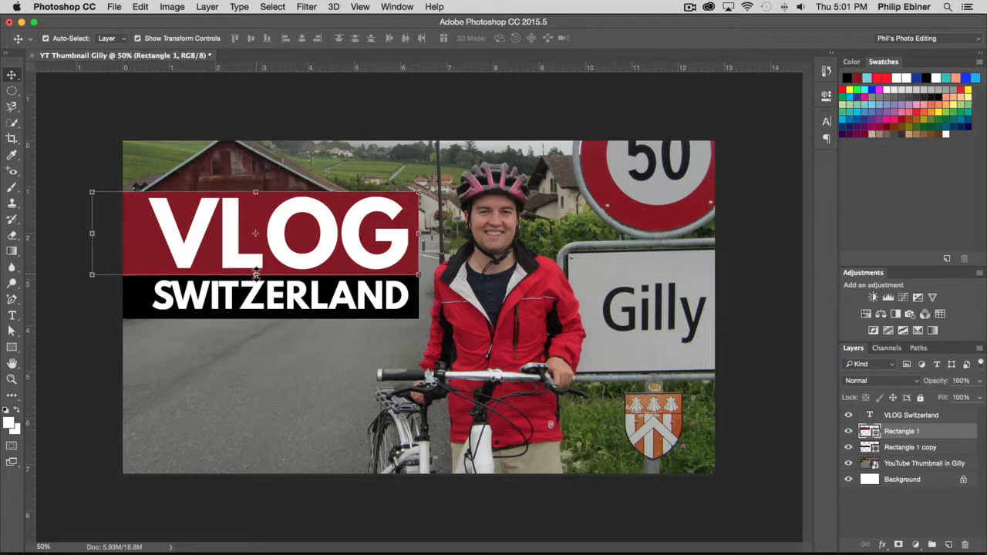
Try stretching the dark red rectangle down behind SWITZERLAND to 152.40% height, undo it and deselect the rectangle
drag(255, 273, 255, 317)
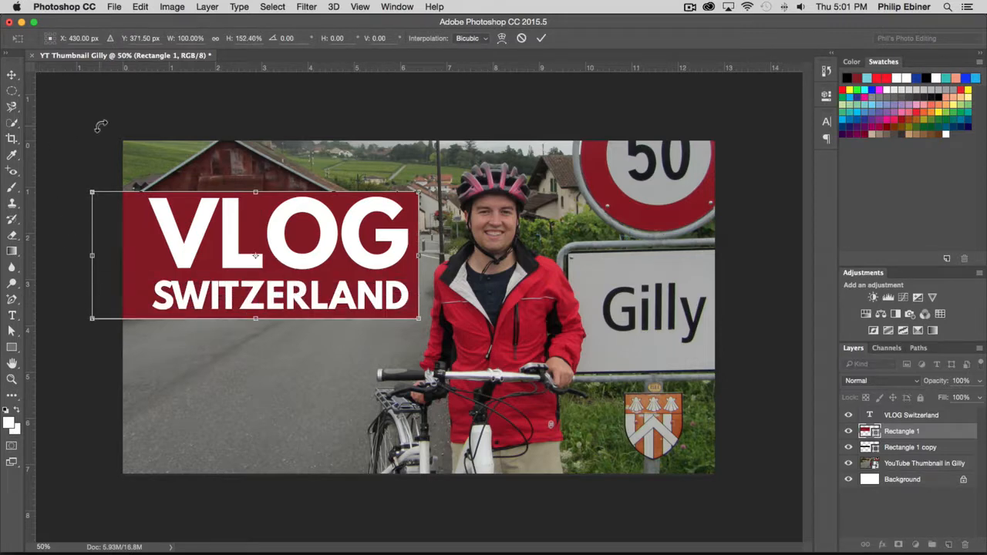
key(ctrl+z)
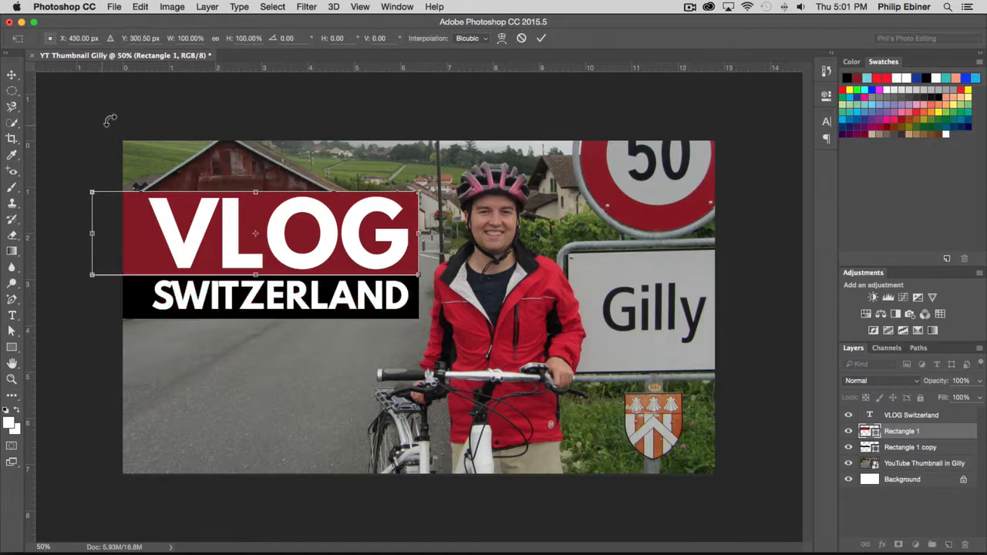
click(11, 74)
click(605, 203)
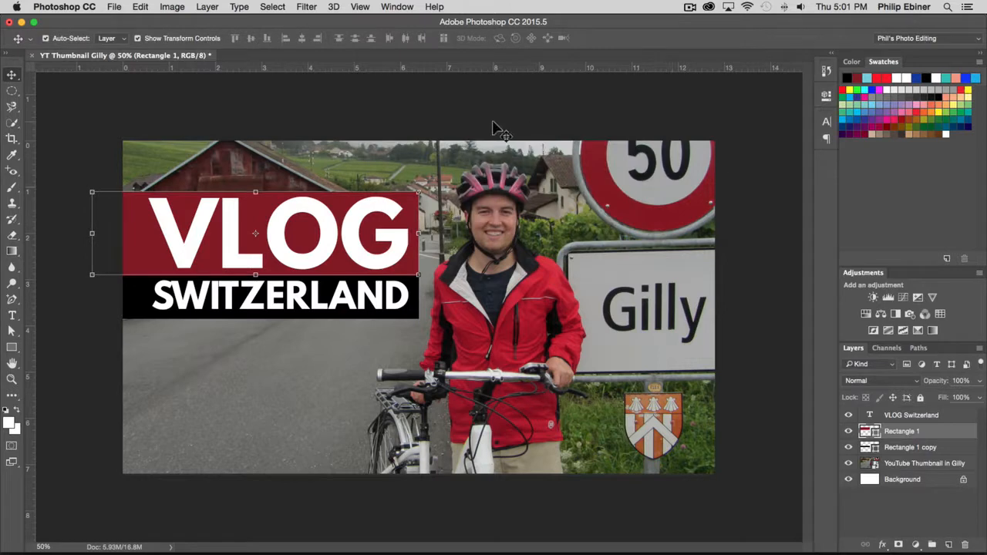
click(621, 121)
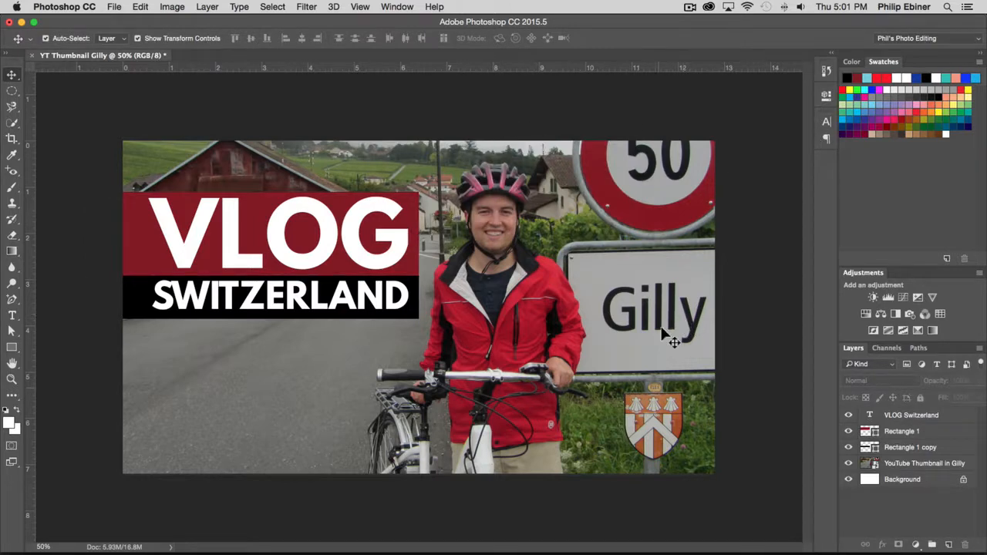
Add a Levels adjustment directly above the photo layer with input levels of 23, 1.15 and 219
click(896, 465)
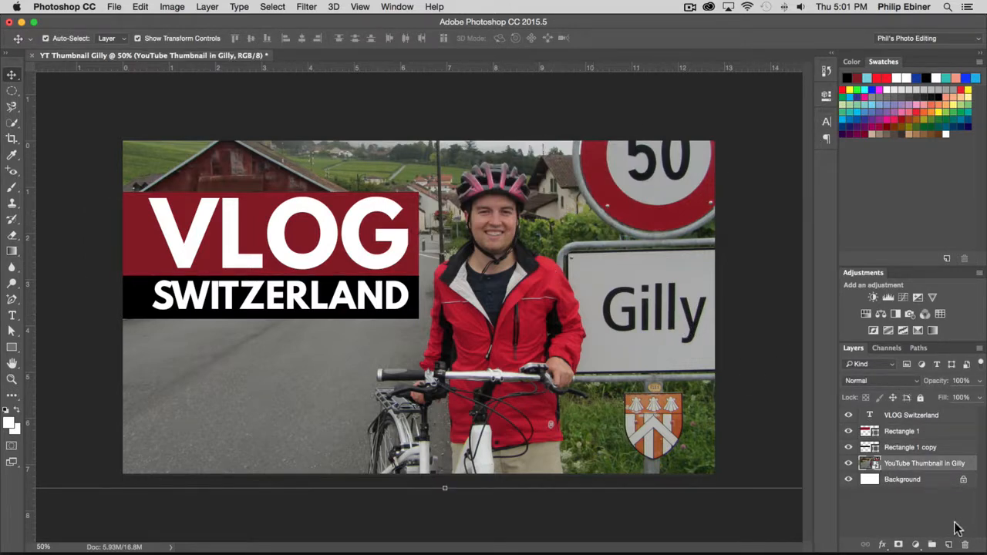
click(891, 298)
drag(660, 211, 672, 213)
drag(797, 210, 720, 211)
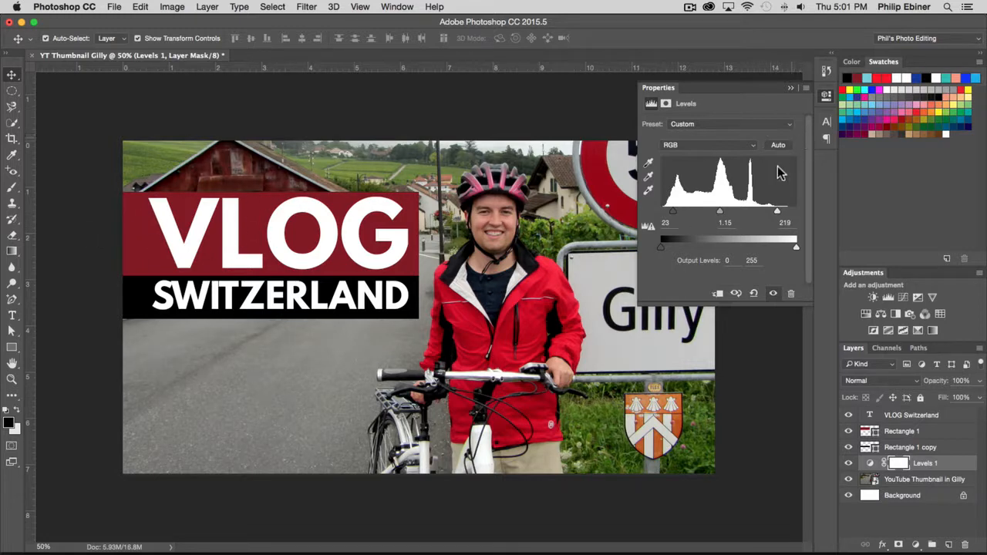
click(825, 96)
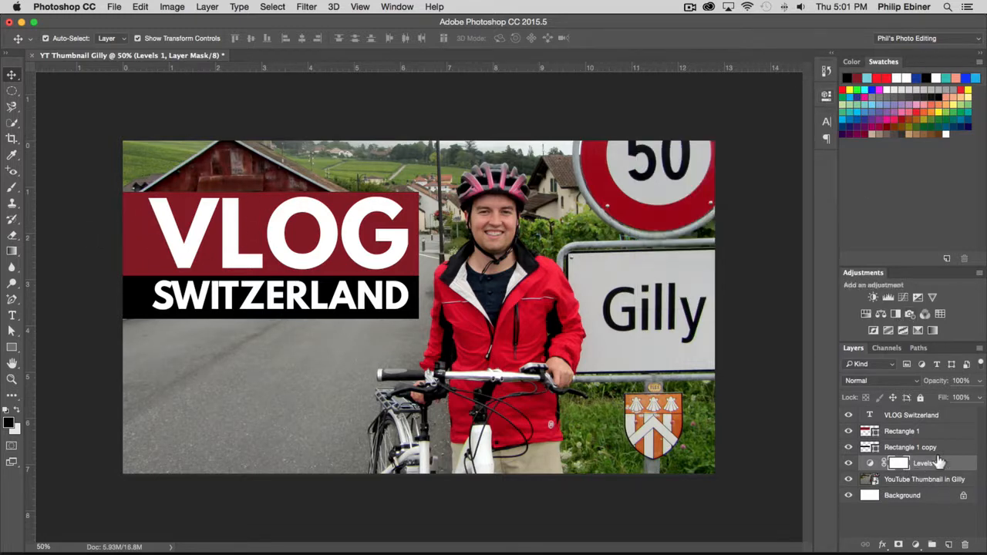
Add a Photo Filter adjustment above the Levels layer, compare the warming filters, choose Warming Filter (85) and raise its density slightly
click(909, 315)
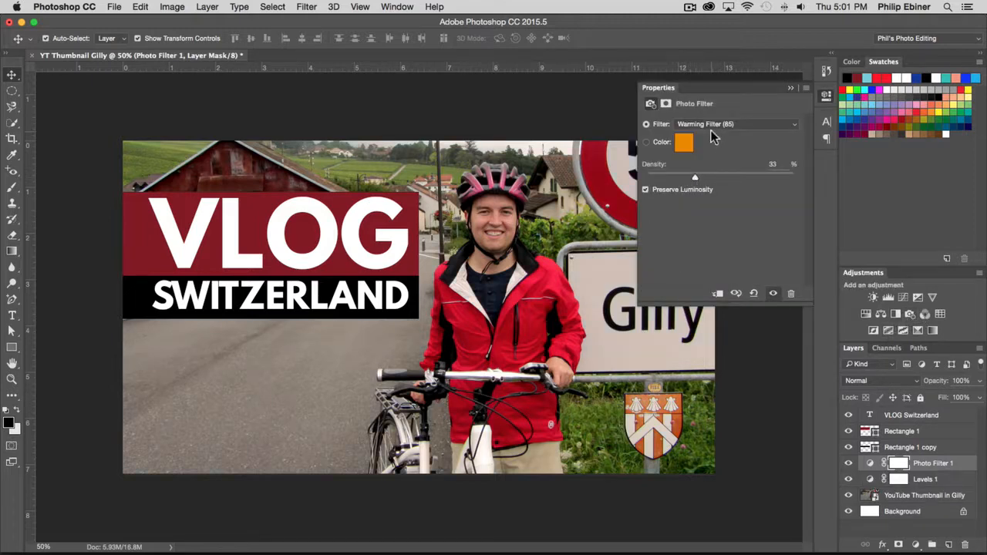
click(710, 125)
click(709, 132)
click(717, 124)
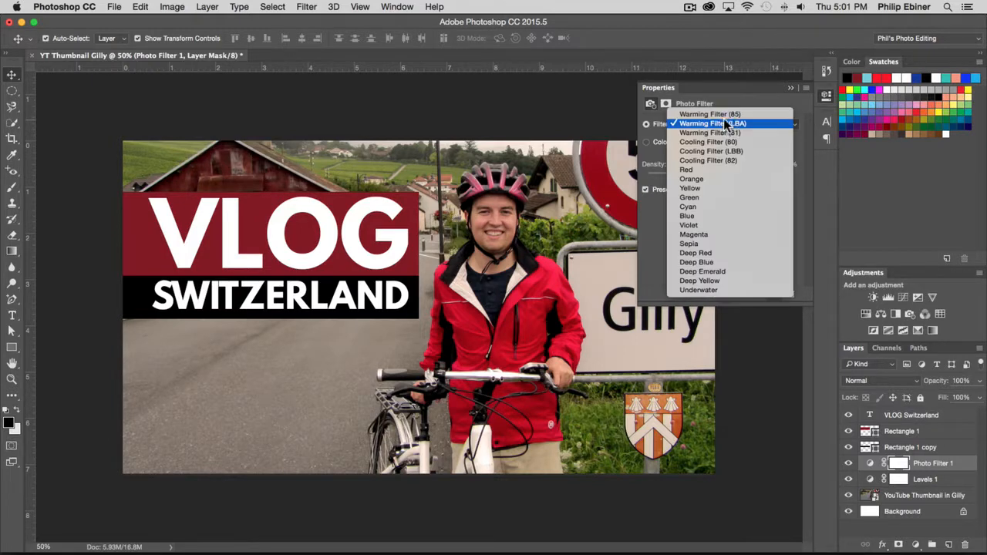
click(715, 131)
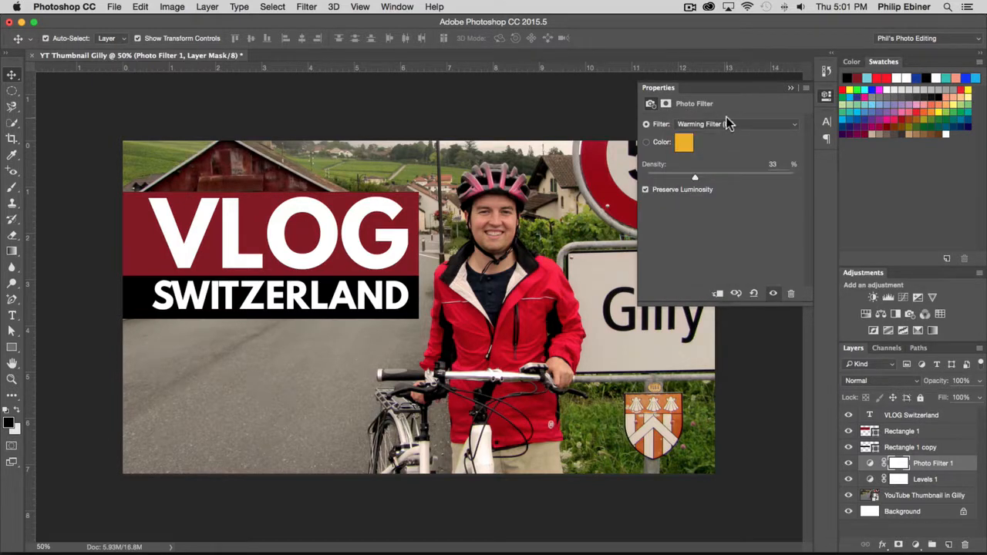
click(728, 123)
click(740, 114)
mouse_move(693, 176)
mouse_down()
mouse_move(723, 176)
mouse_move(702, 178)
mouse_up()
click(826, 95)
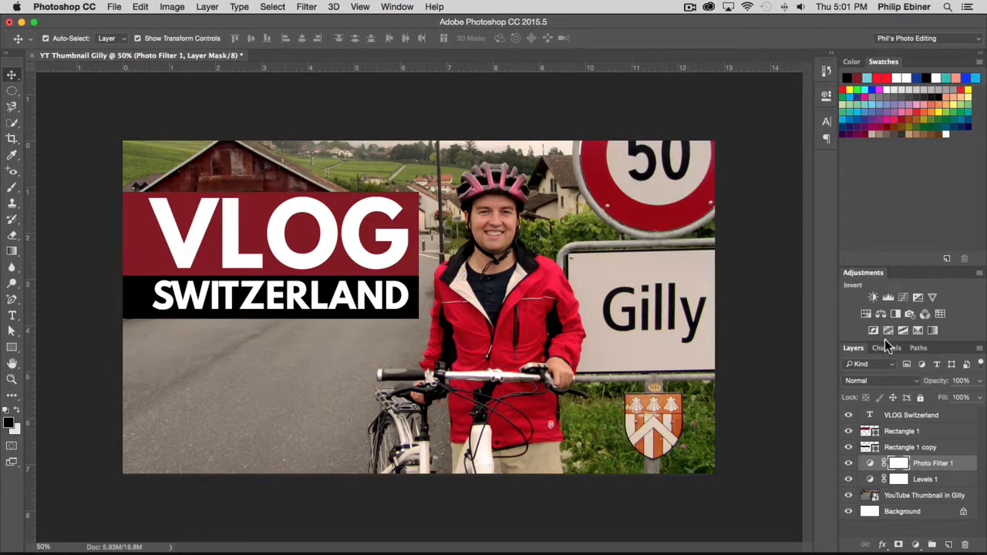
Add a Vibrance adjustment above the Photo Filter layer and raise the vibrance slightly
click(915, 545)
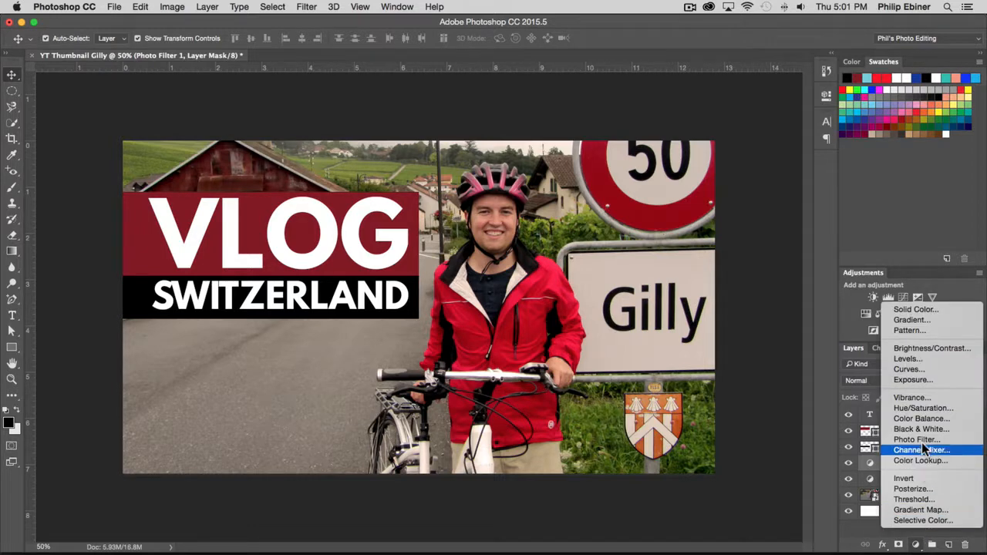
click(919, 398)
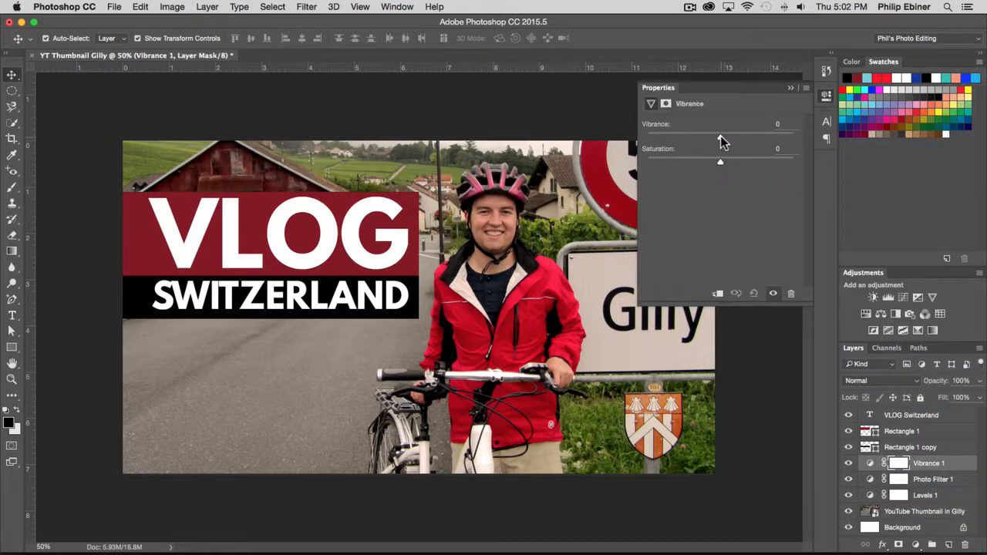
mouse_move(719, 136)
mouse_down()
mouse_move(755, 137)
mouse_move(727, 143)
mouse_up()
click(825, 86)
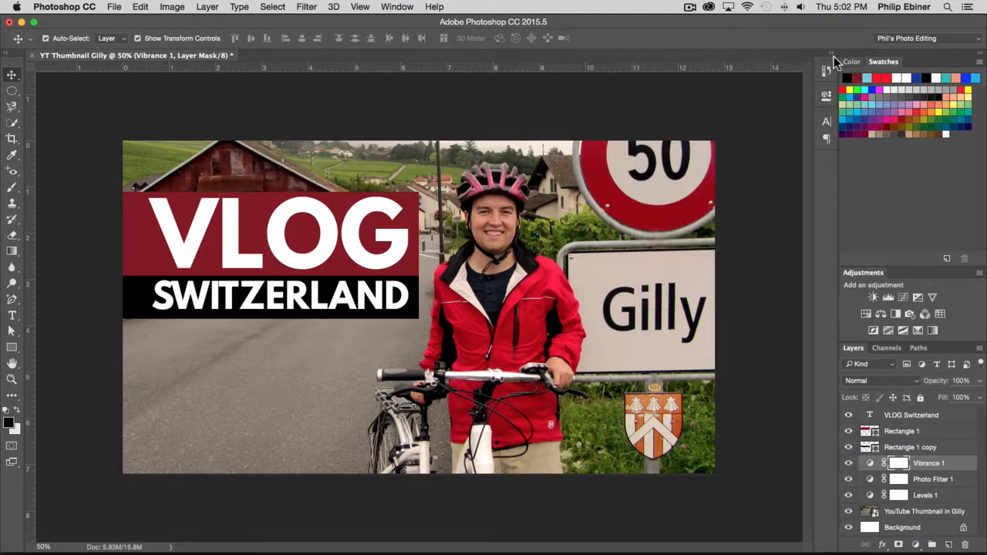
Change the VLOG rectangle's fill to the red 93030c sampled from the ring of the 50 sign, and deselect it
click(870, 434)
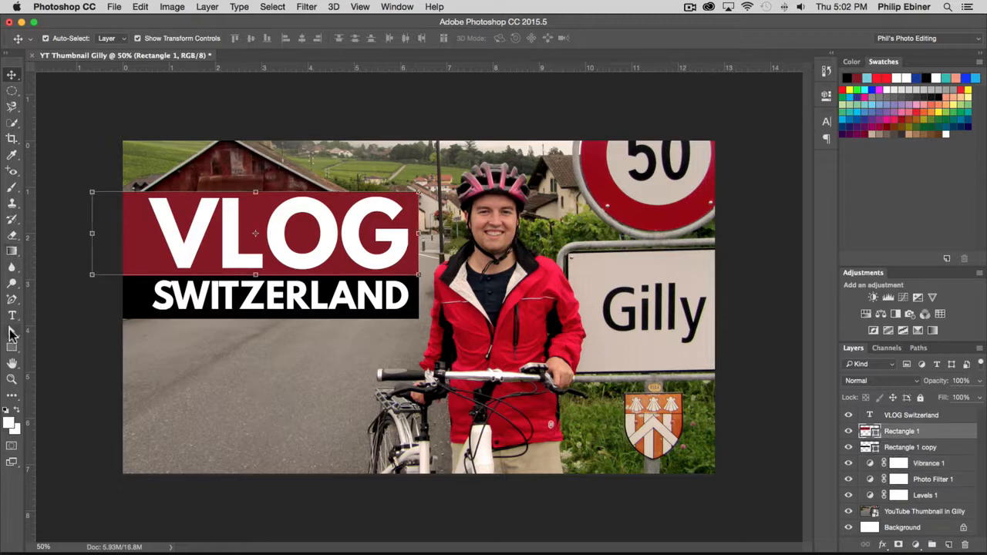
click(11, 346)
click(113, 38)
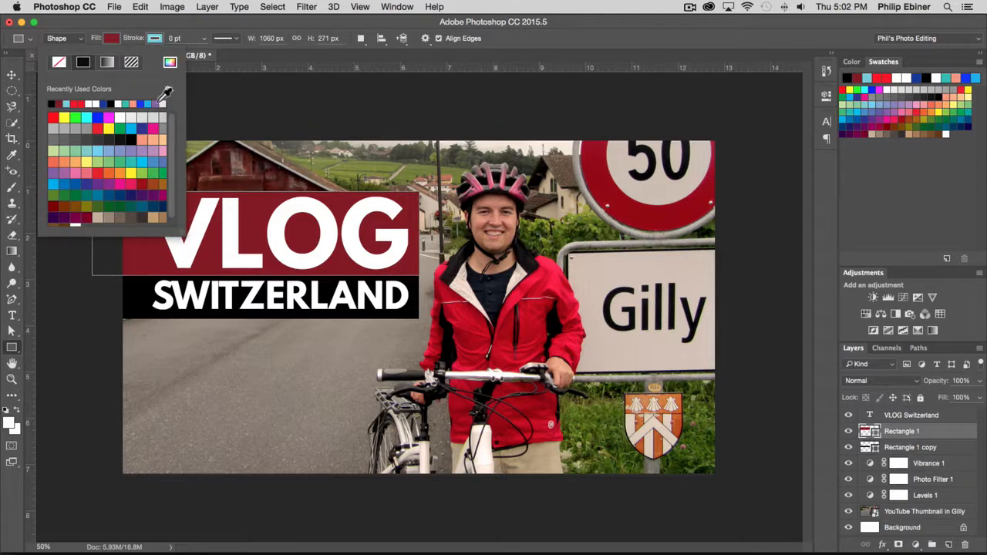
click(170, 62)
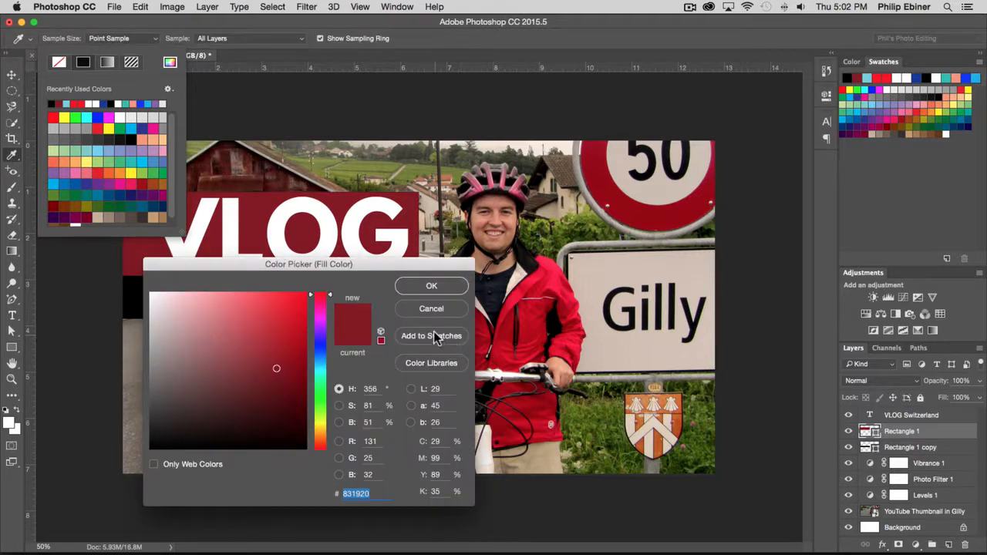
click(598, 175)
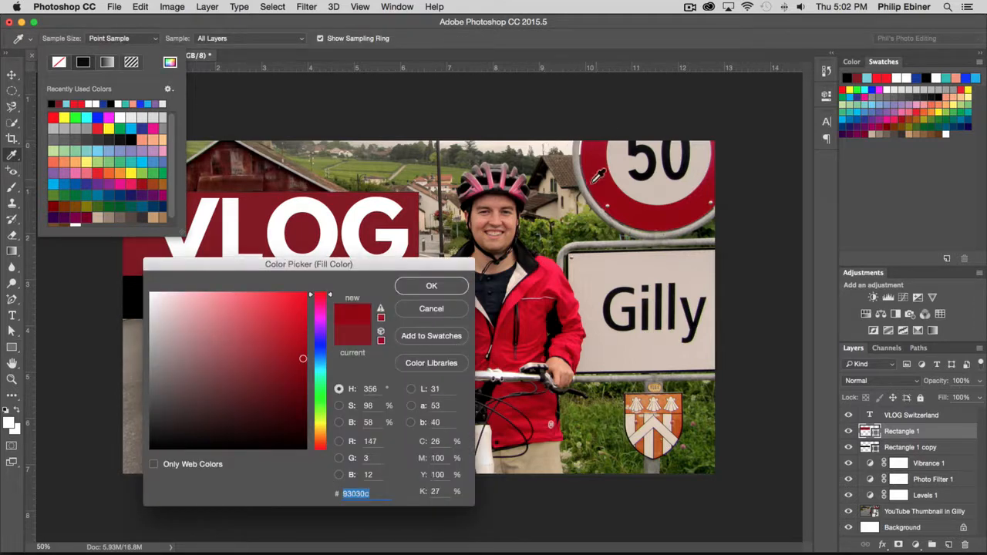
click(432, 286)
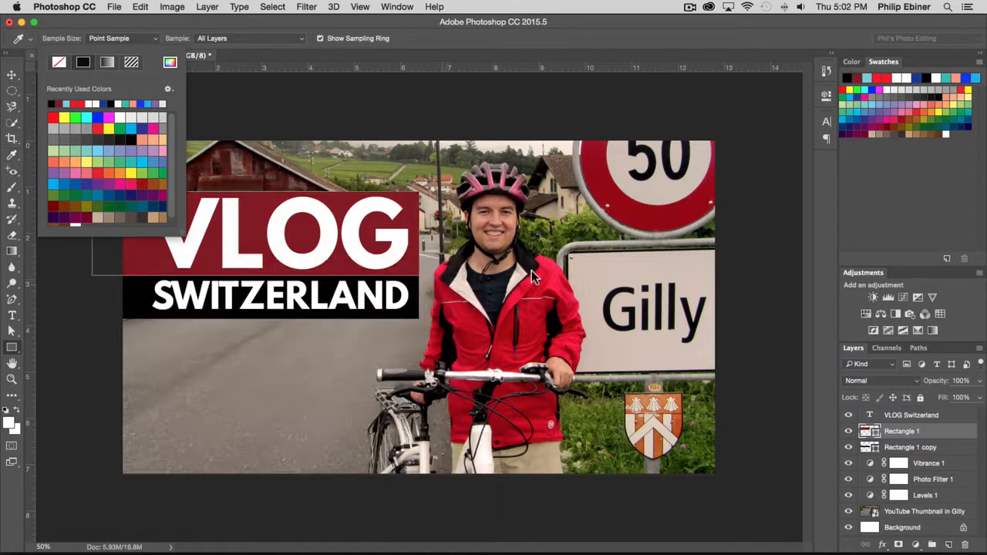
click(11, 75)
click(332, 91)
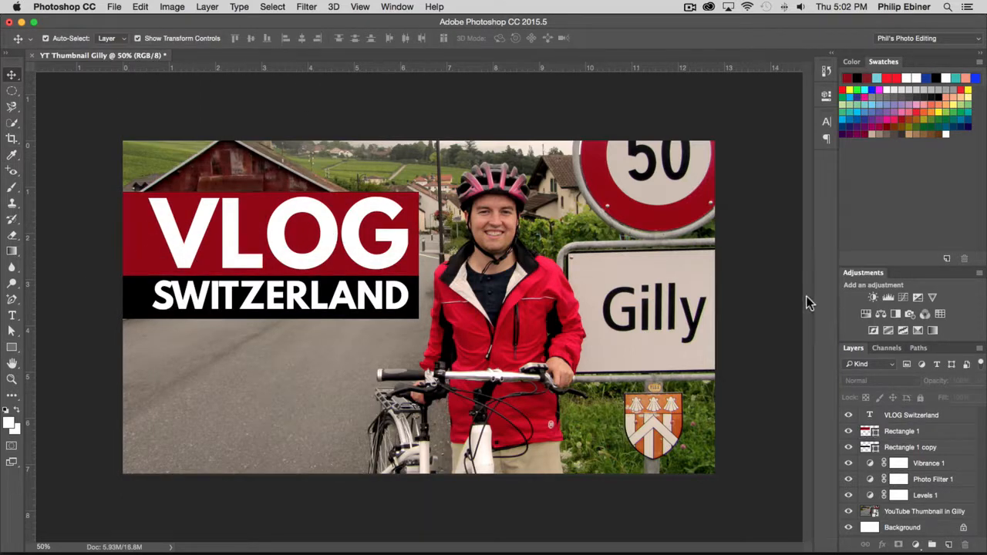
Check the thumbnail's legibility at small sizes down to 8.33% and return to a 25% view
key(z)
alt+click(590, 301)
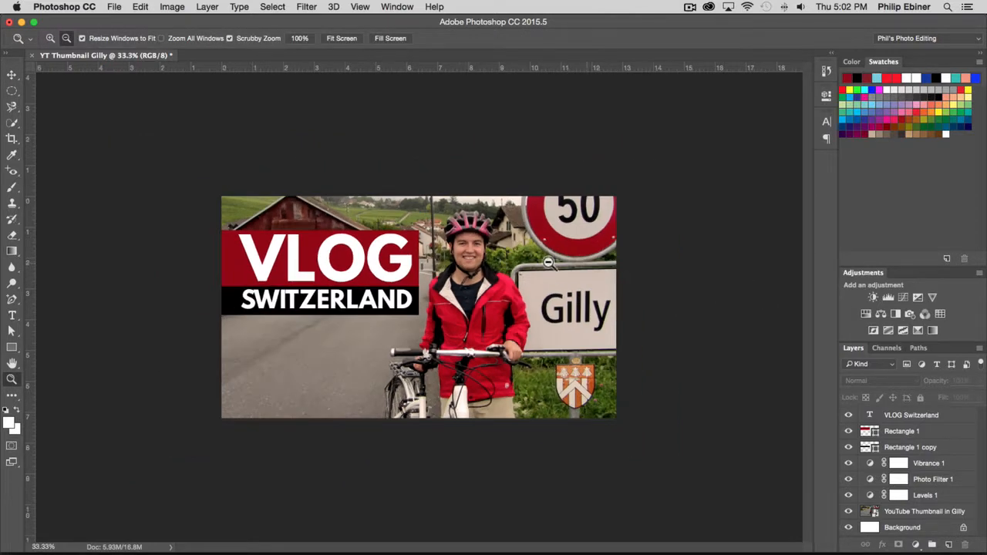
alt+click(553, 258)
alt+click(554, 258)
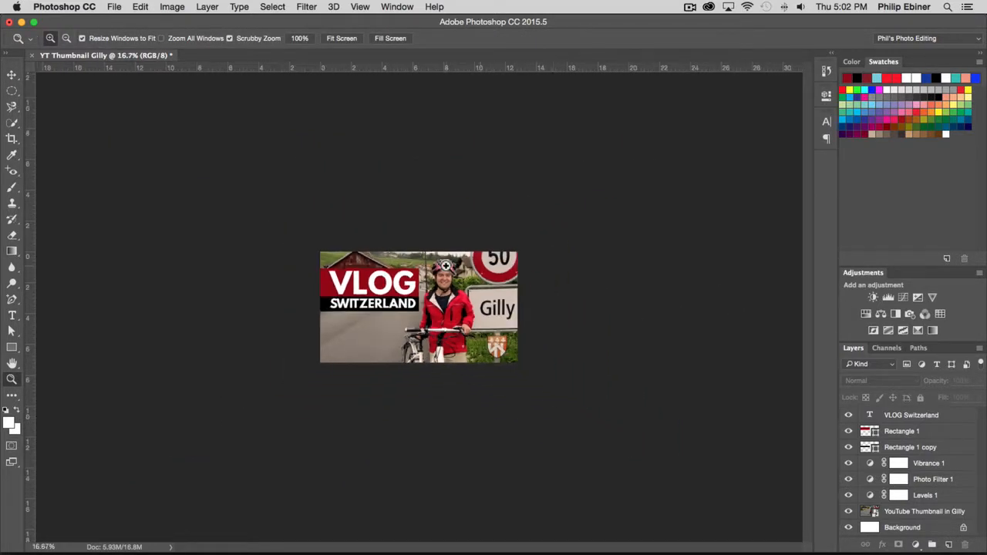
alt+click(454, 286)
alt+click(455, 286)
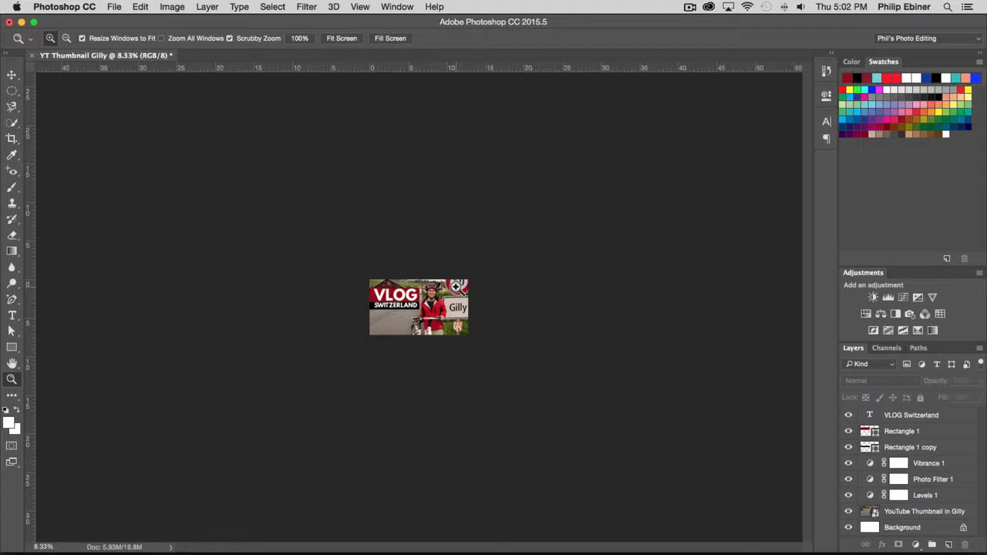
click(456, 286)
click(455, 286)
click(456, 286)
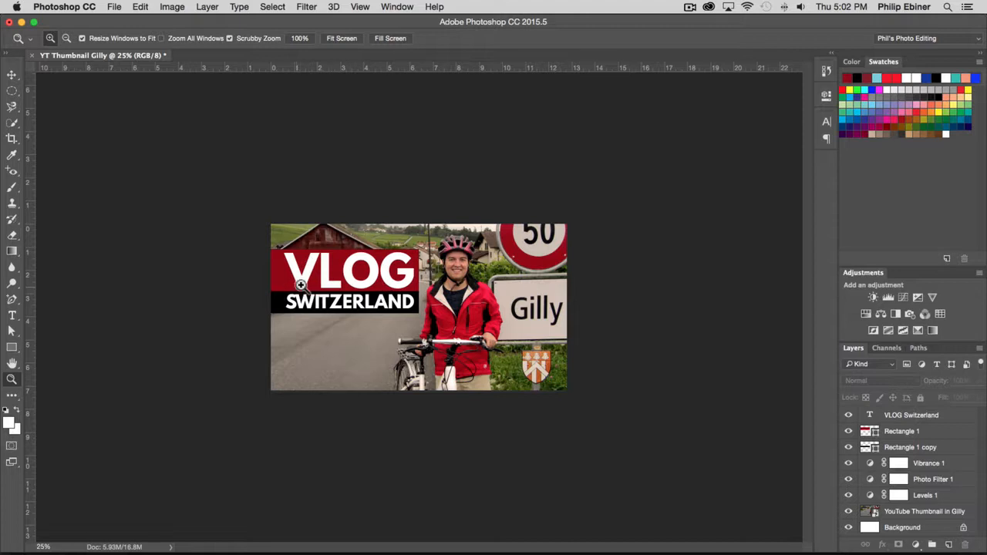
Move the VLOG SWITZERLAND text and both rectangles together down to the lower left of the photo, and deselect them
click(929, 435)
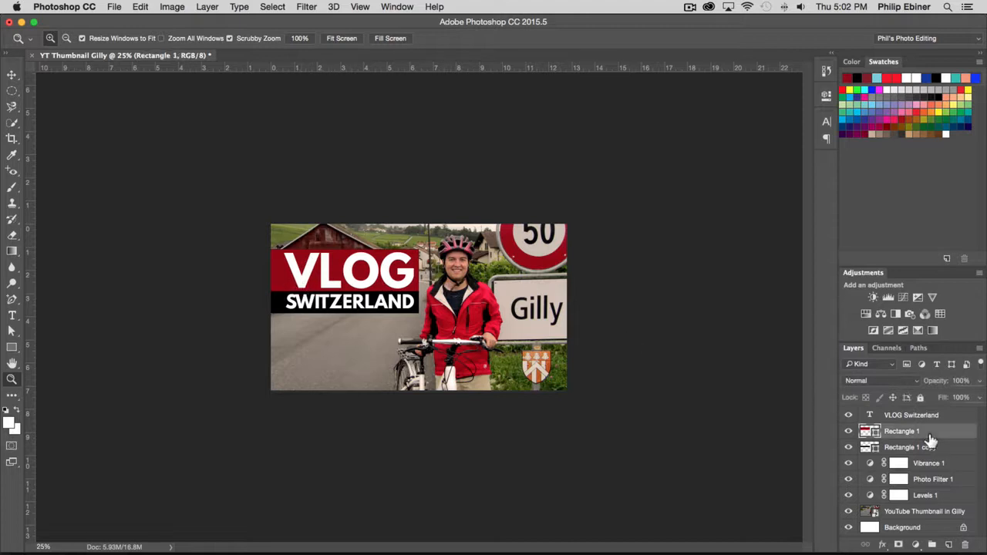
shift+click(929, 450)
shift+click(934, 418)
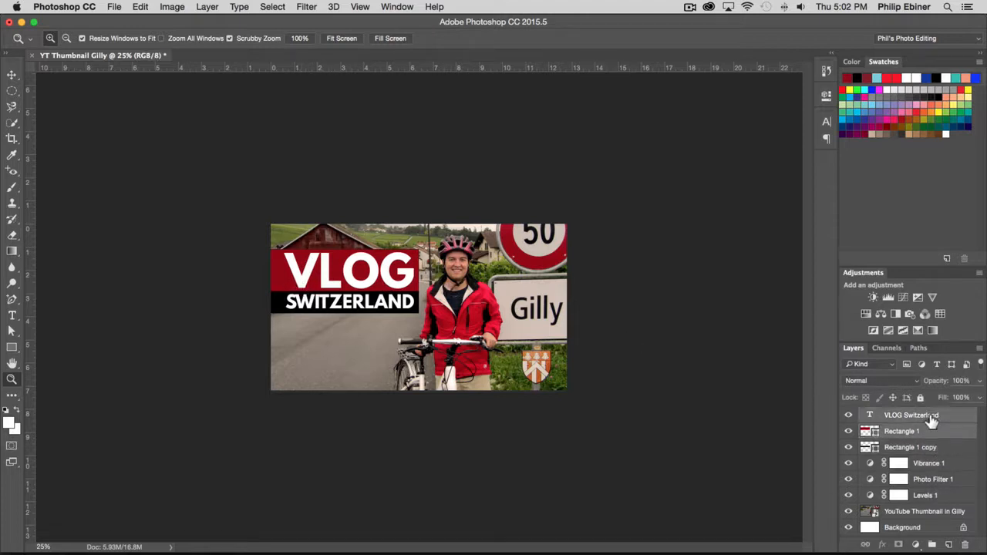
click(936, 449)
shift+click(931, 423)
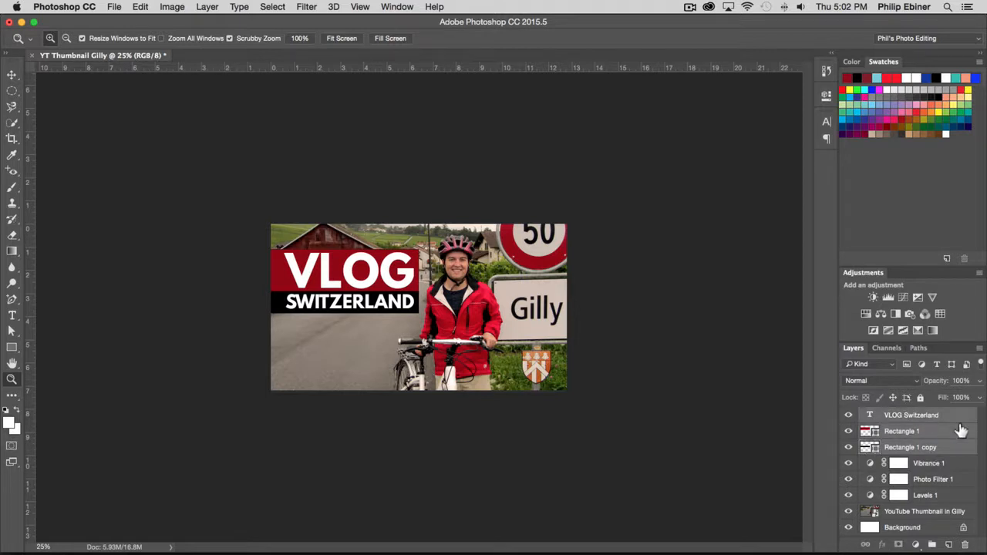
key(v)
drag(372, 275, 377, 333)
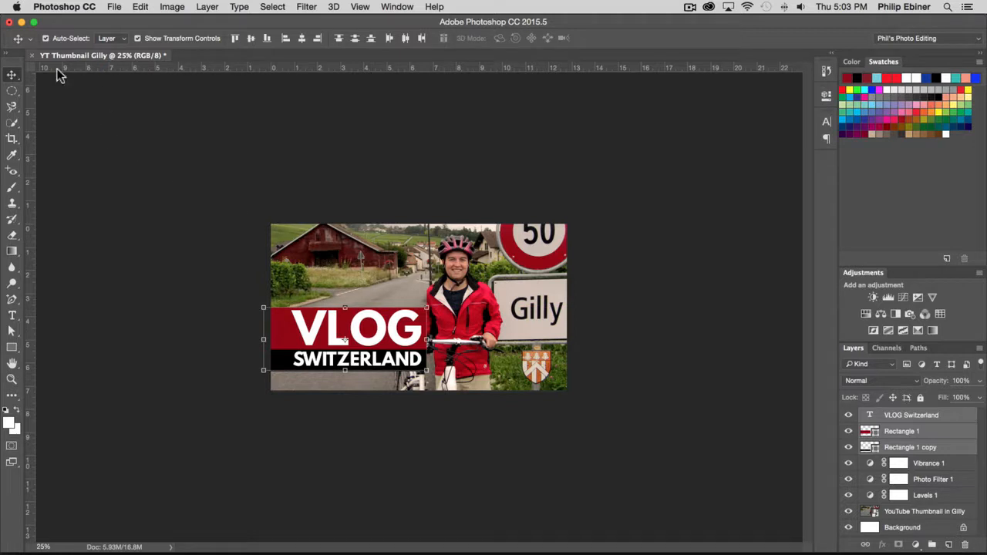
click(140, 113)
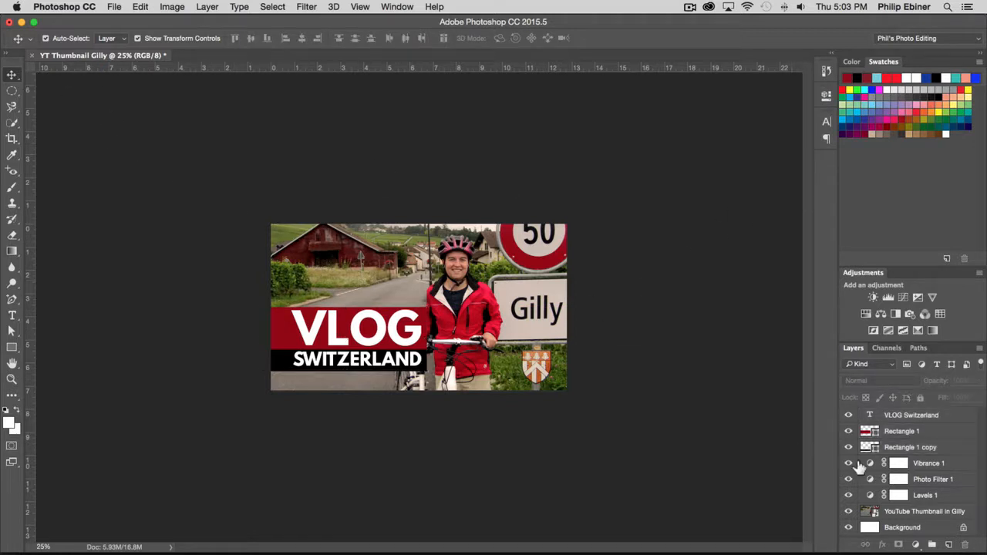
Move the VLOG SWITZERLAND text and both rectangles together slightly left and up to mid-height of the photo, and deselect them
click(910, 448)
shift+click(911, 416)
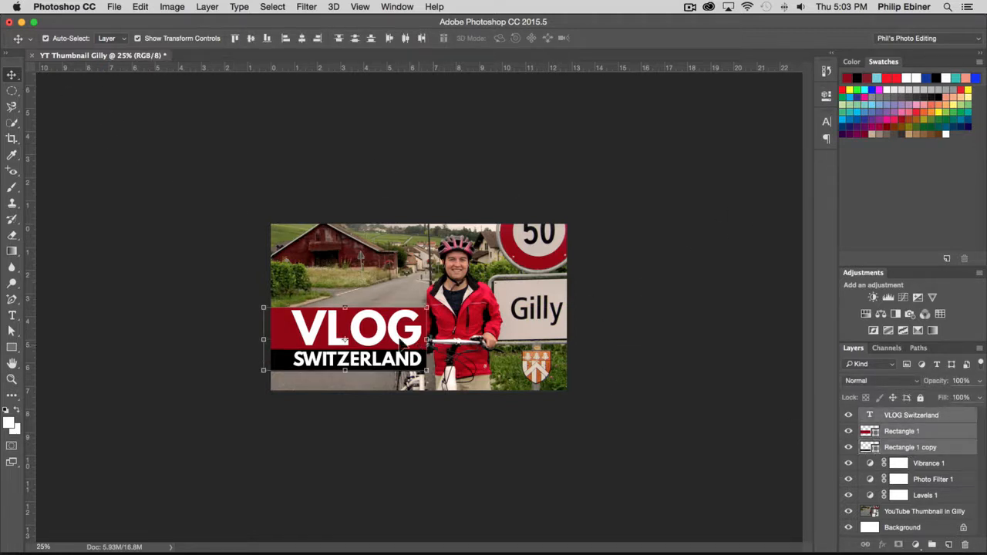
drag(399, 341, 391, 329)
click(779, 230)
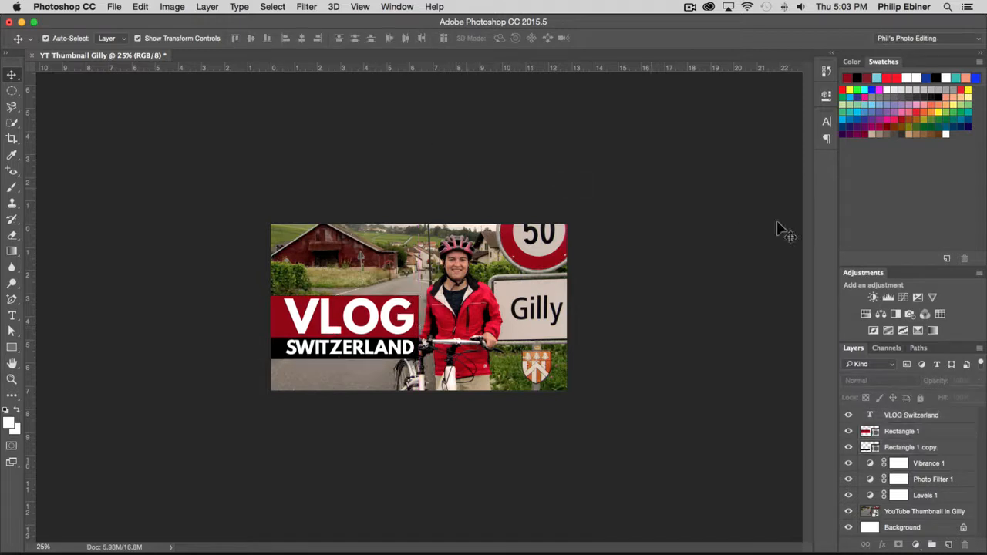
click(924, 447)
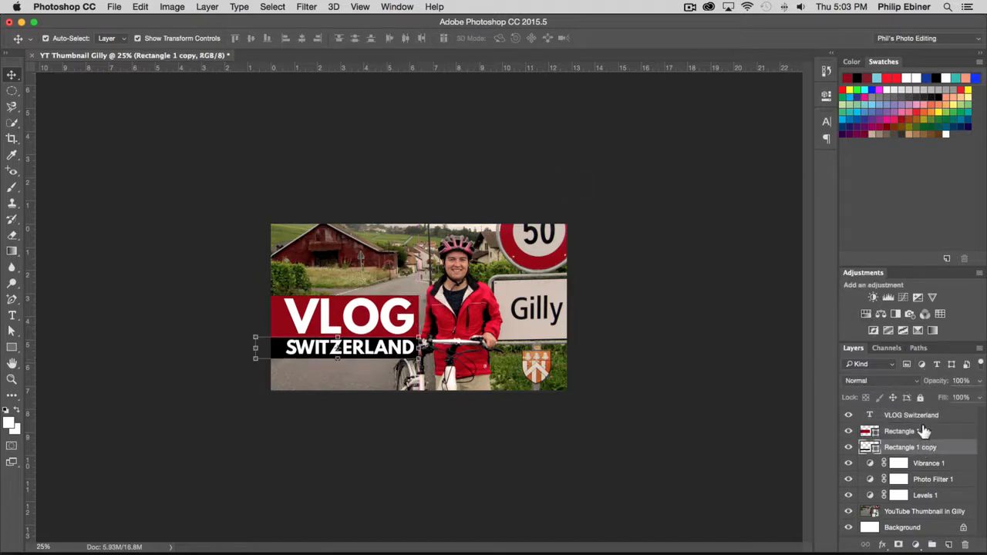
shift+click(923, 416)
drag(371, 333, 372, 300)
click(586, 280)
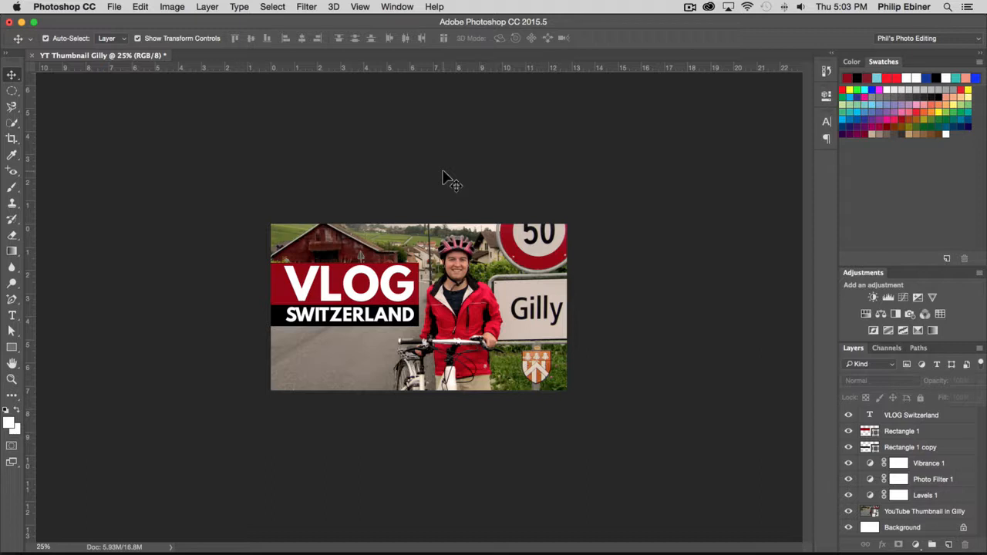
Save a JPEG copy of the thumbnail to the Desktop as YT Thumbnail Gilly.jpg, adjusting the image quality
click(114, 8)
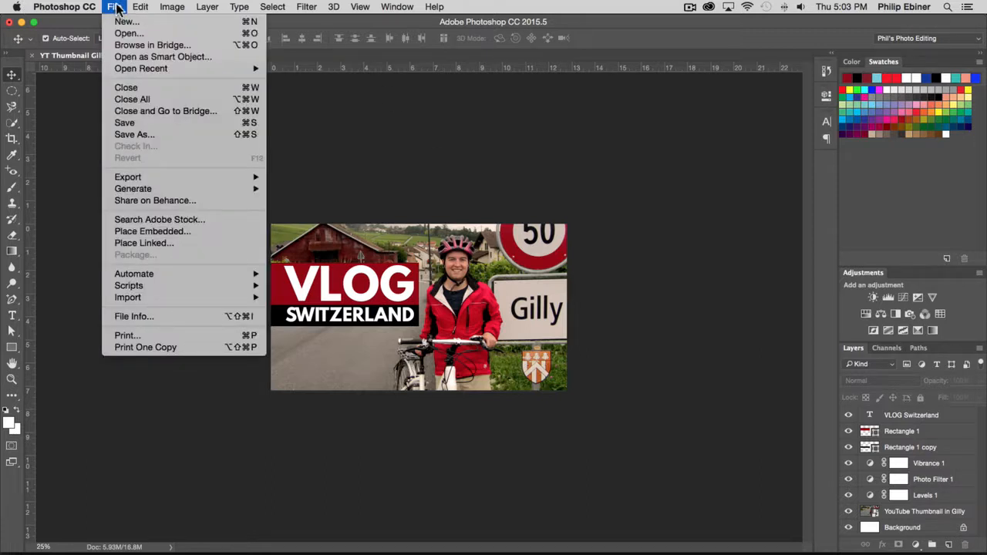
click(139, 135)
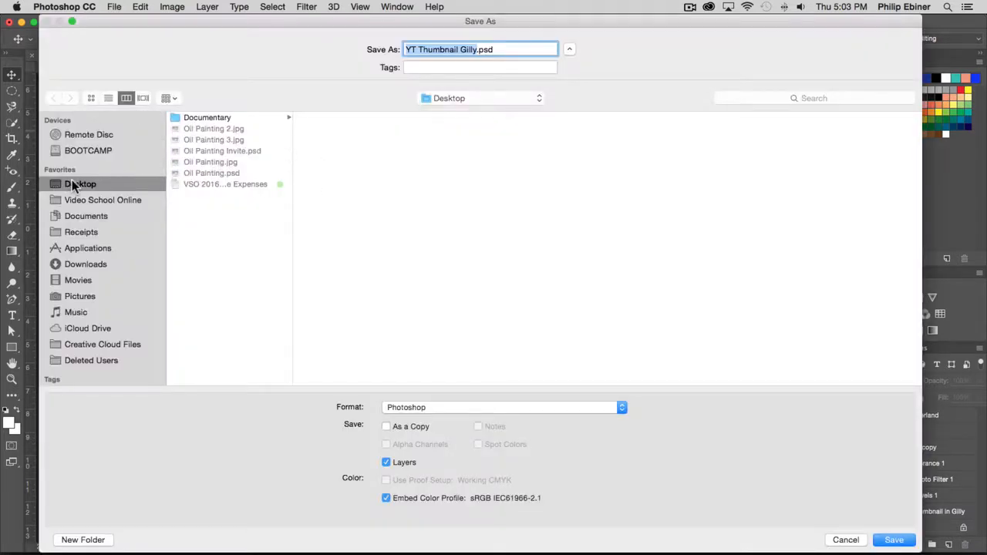
click(437, 407)
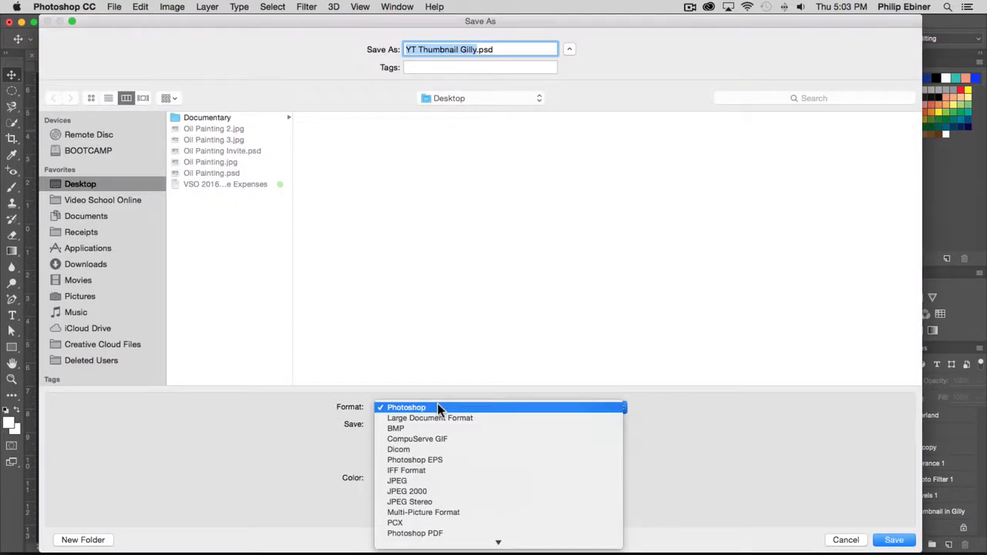
click(418, 480)
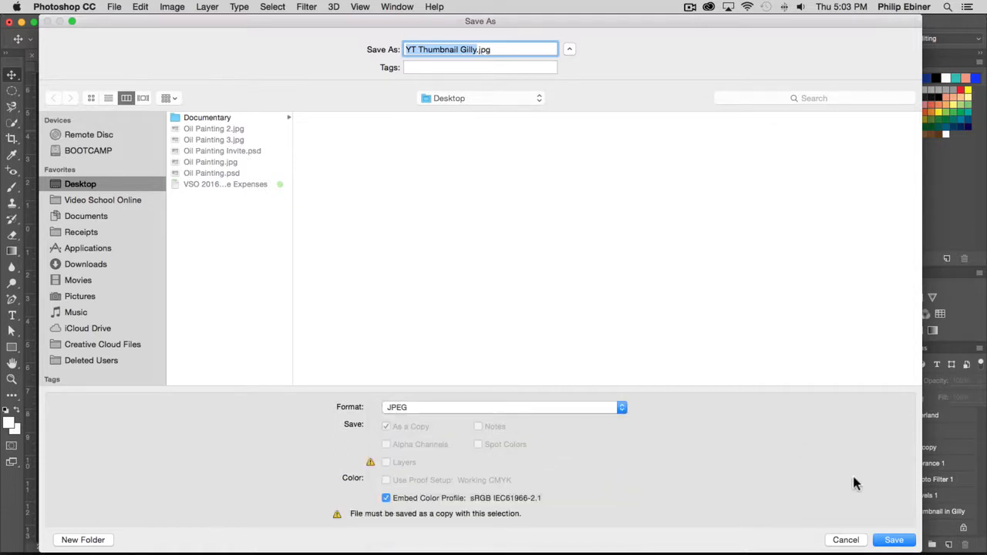
click(895, 539)
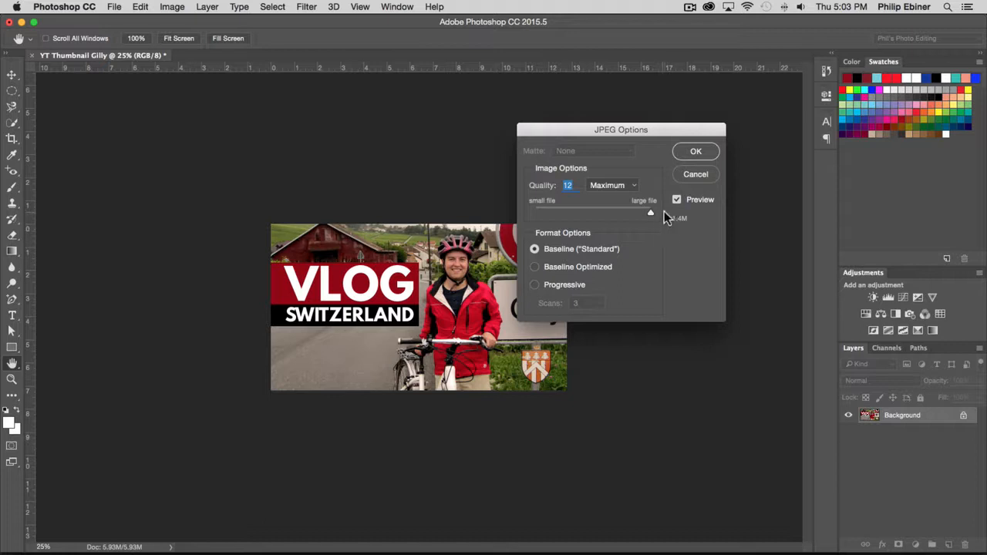
drag(638, 210, 625, 209)
click(696, 152)
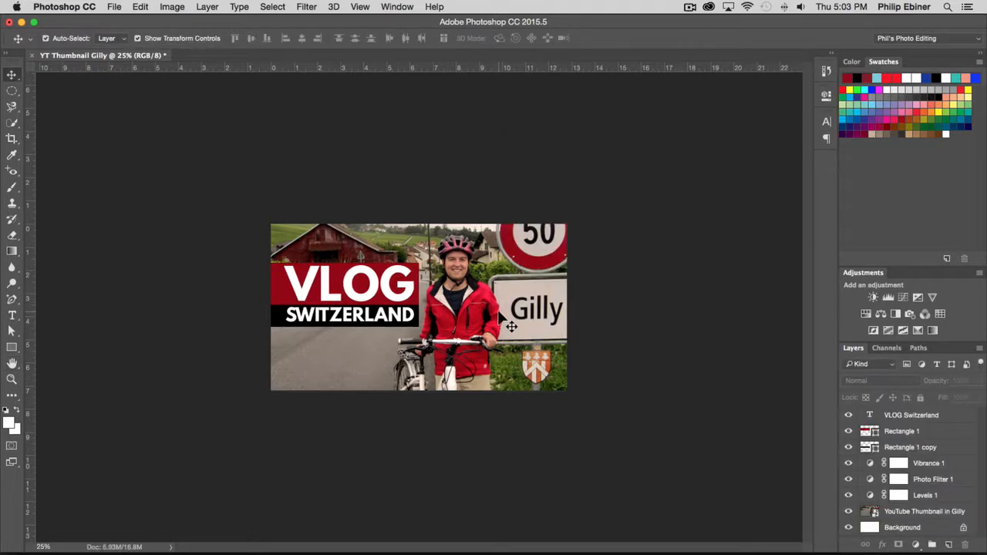
Open YT Thumbnail Gilly.jpg from the Desktop in Preview, inspect it in a smaller window, and return to Photoshop
key(super+Tab)
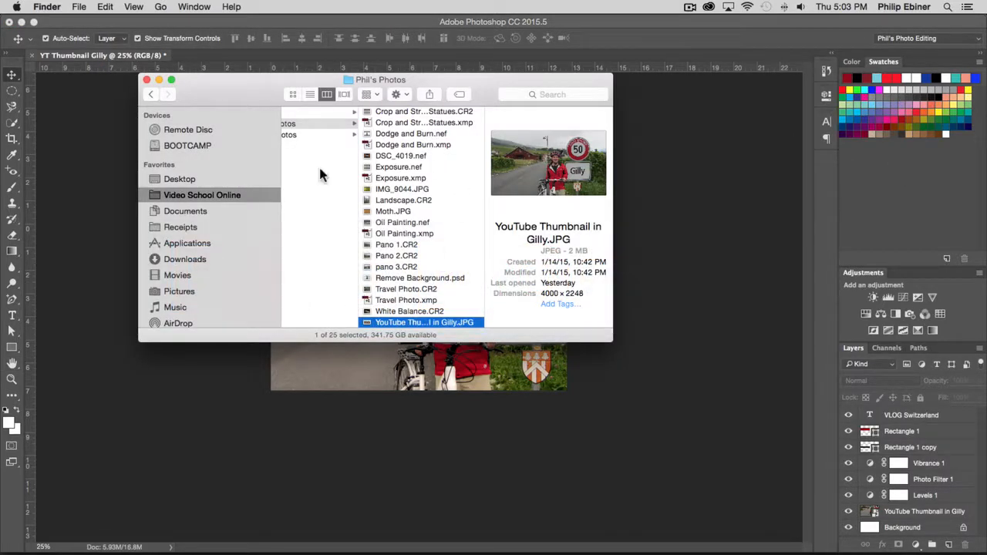
click(179, 178)
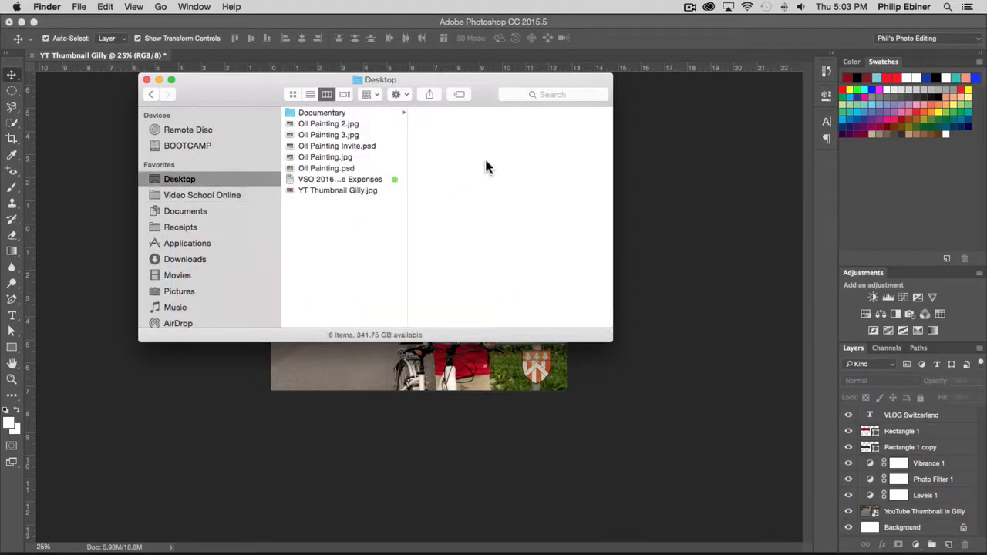
double_click(328, 190)
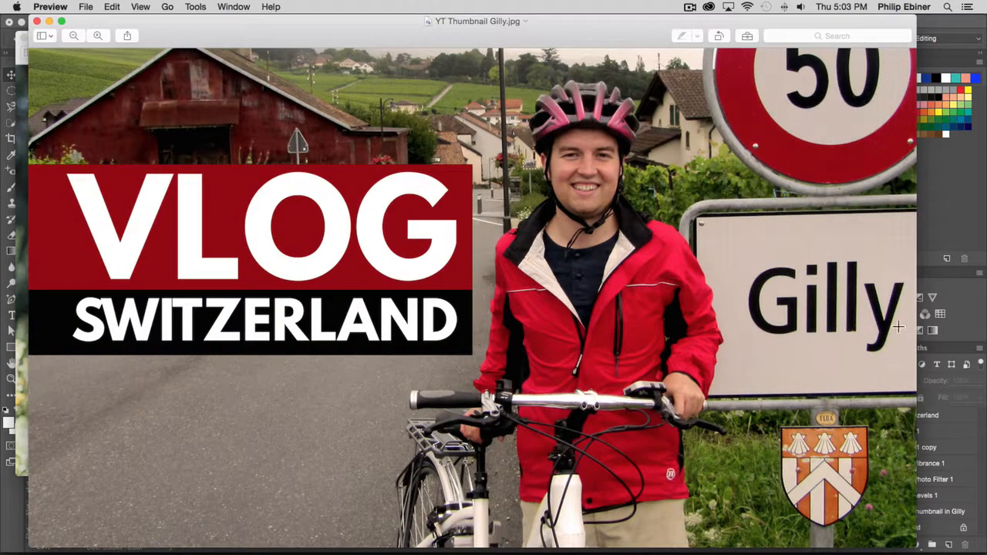
drag(915, 548, 822, 484)
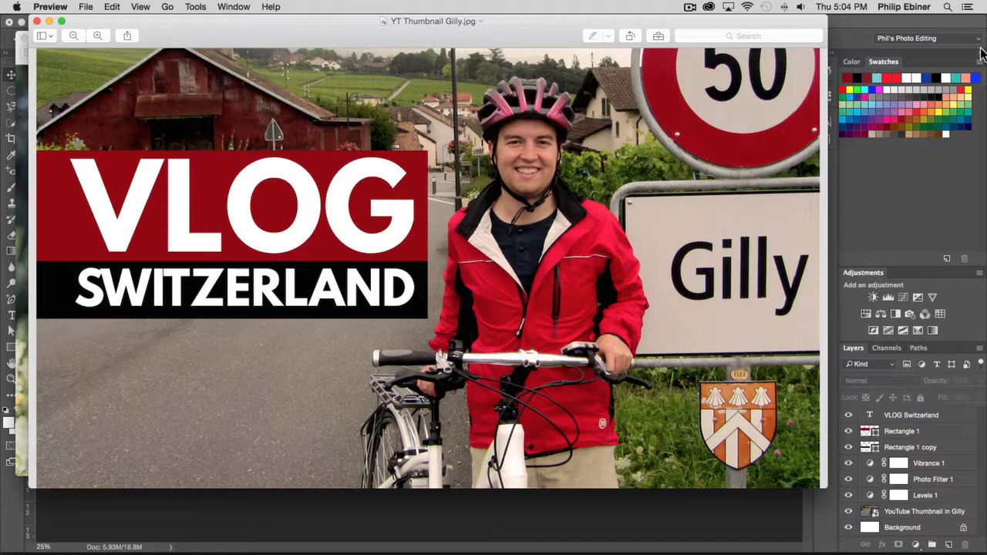
click(932, 157)
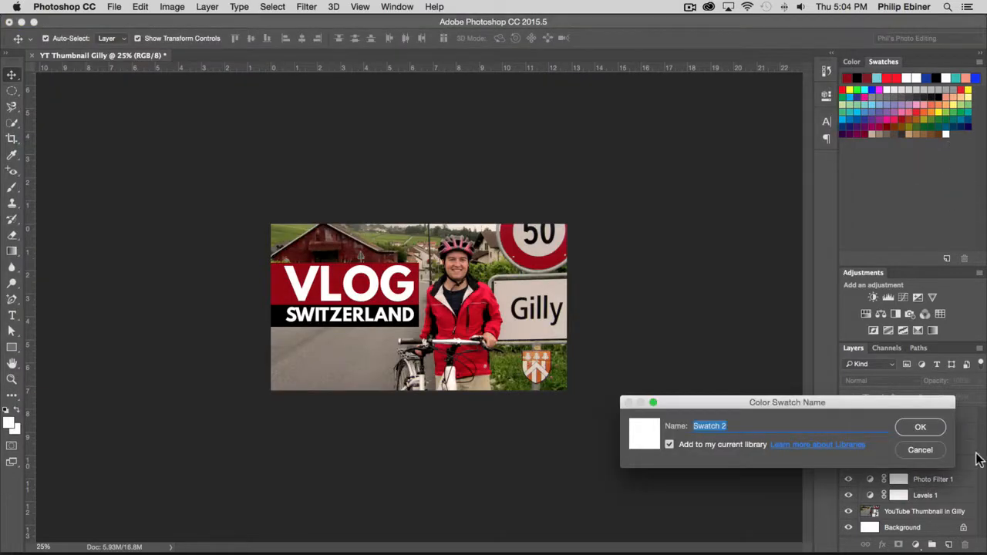
click(920, 451)
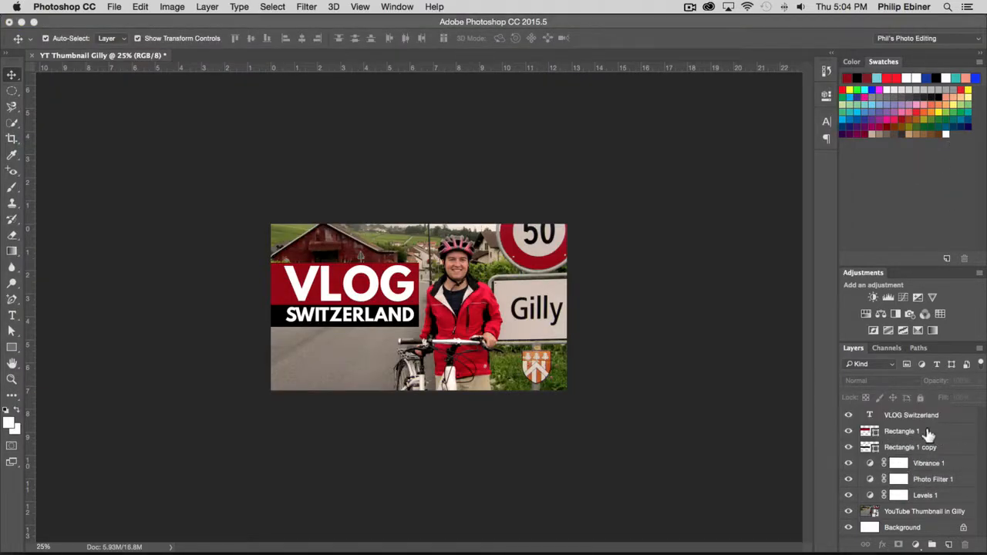